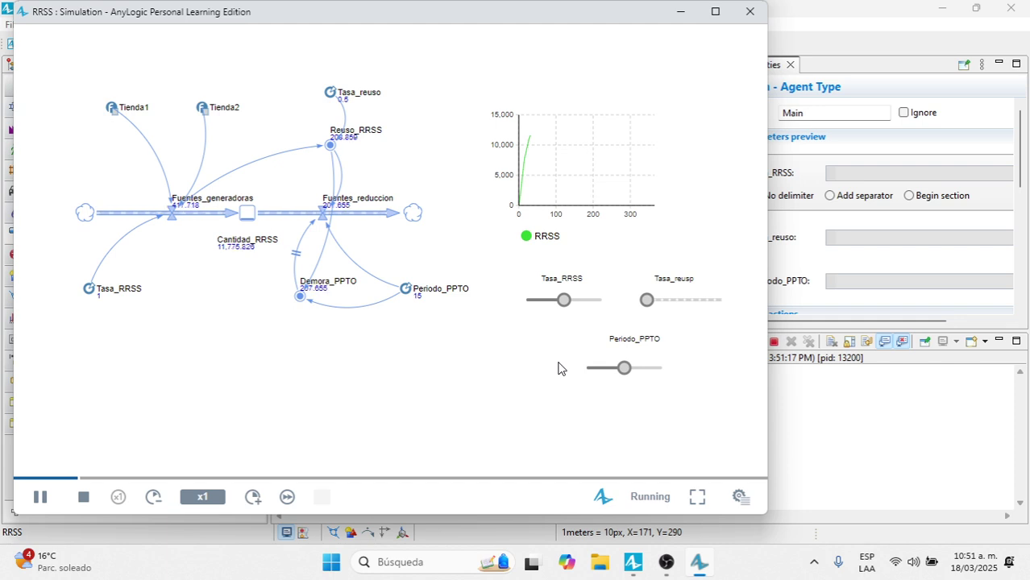
Speed up the running RRSS simulation to x100 and let it run to the end
click(253, 497)
click(253, 497)
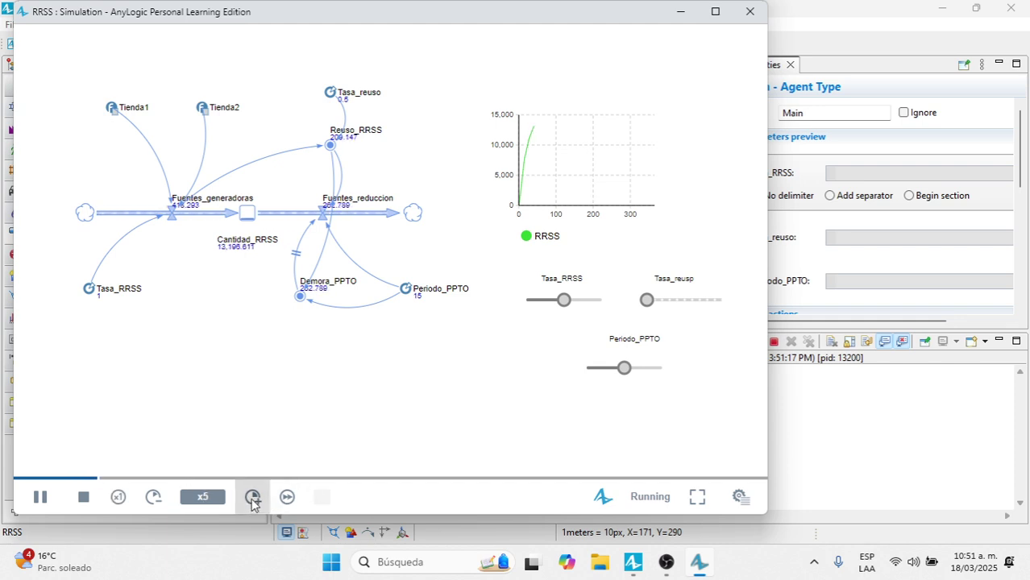
click(252, 497)
click(253, 497)
click(252, 497)
click(252, 497)
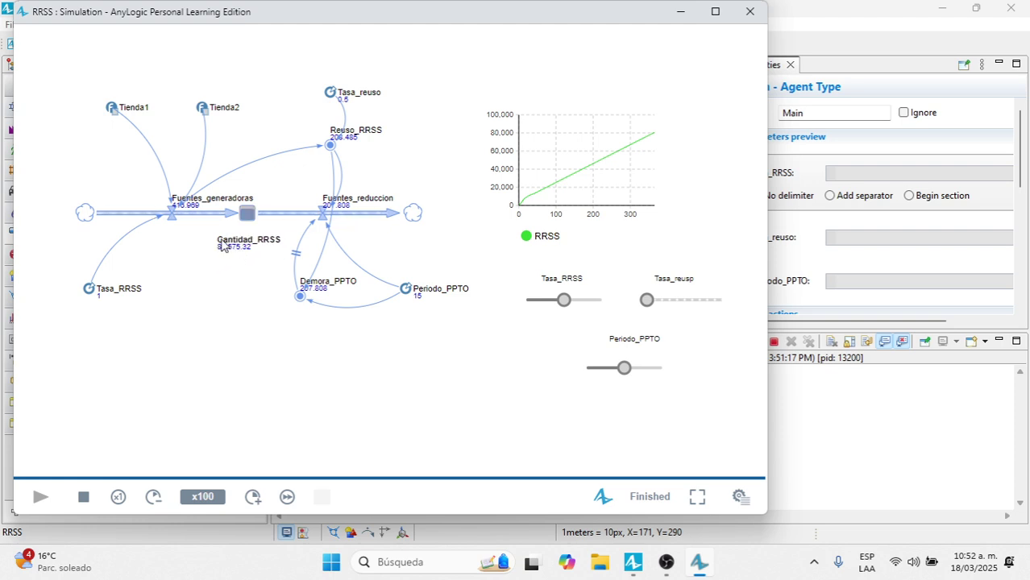
Inspect the final values of the Fuentes_generadoras and Fuentes_reduccion flows, and close the simulation window
click(181, 216)
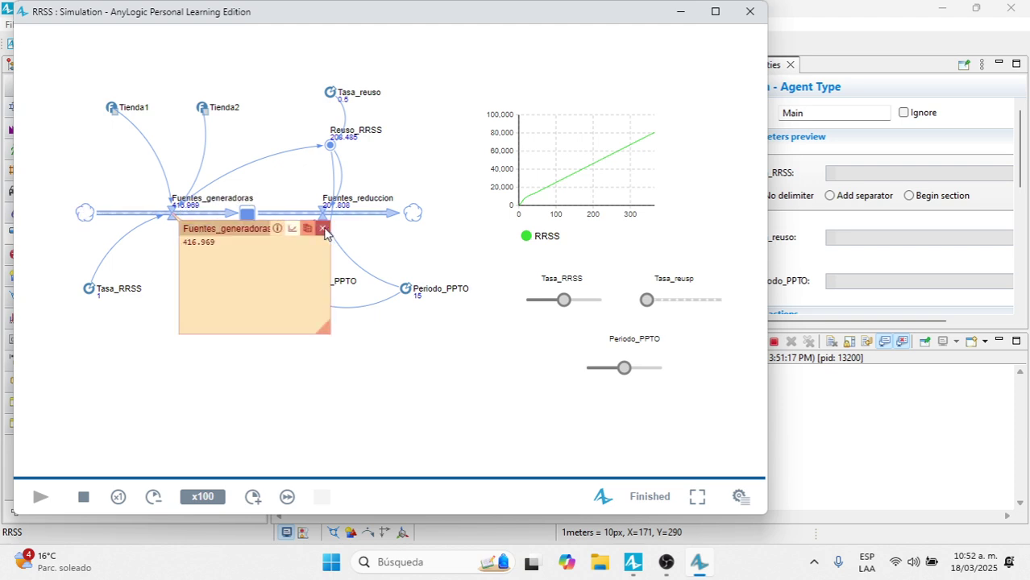
click(324, 230)
click(325, 214)
mouse_move(435, 229)
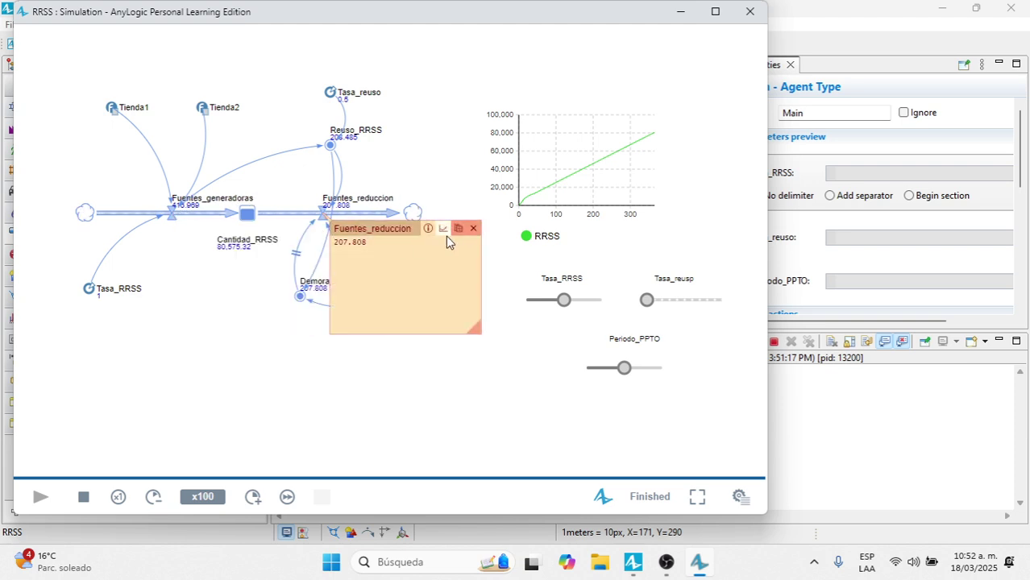
click(473, 231)
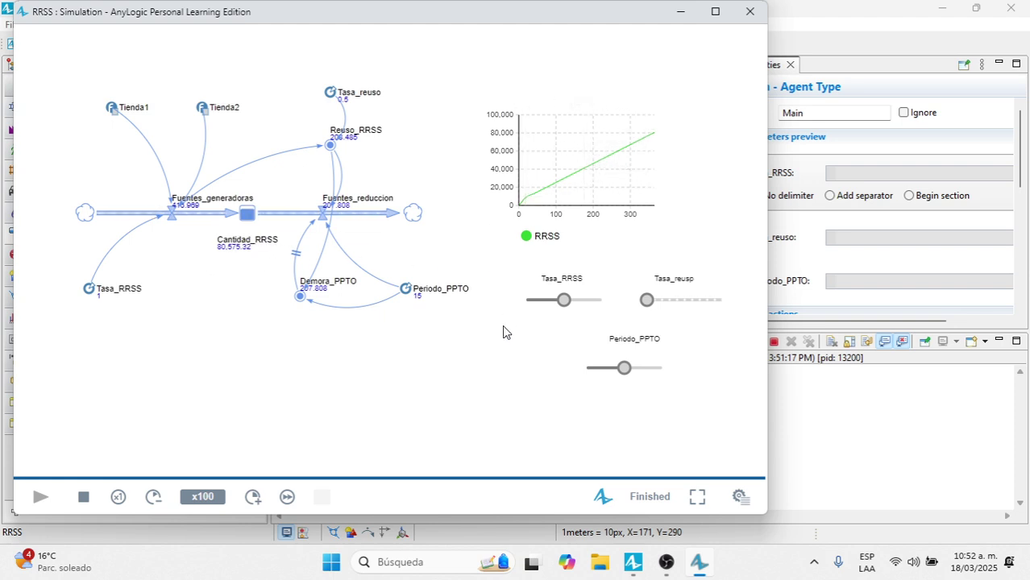
mouse_move(654, 136)
click(749, 12)
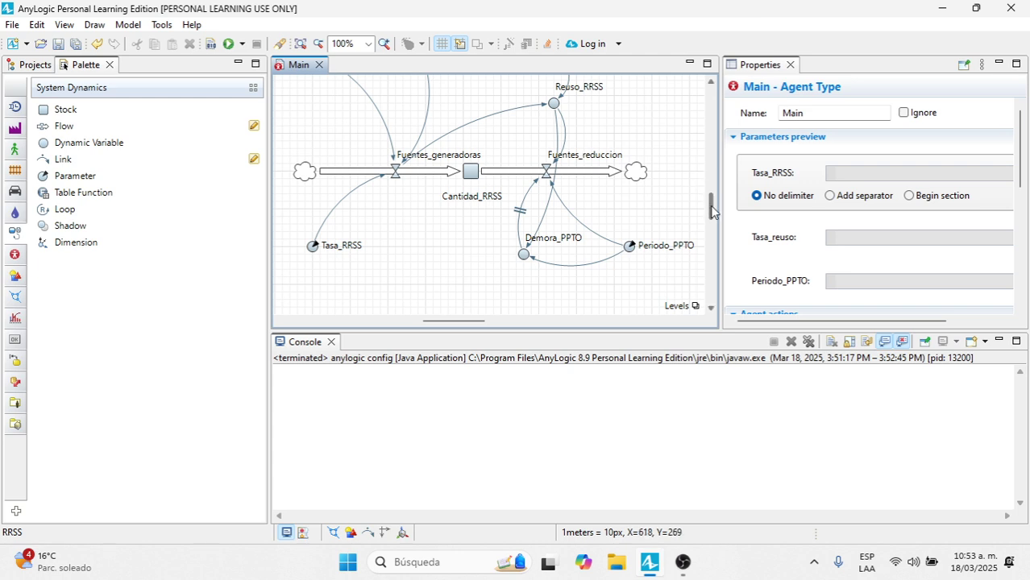
Check the Reuso_RRSS and Fuentes_generadoras equations and set the polarity of the link from Fuentes_generadoras to Reuso_RRSS to +
scroll(711, 202, up, 3)
scroll(711, 202, down, 1)
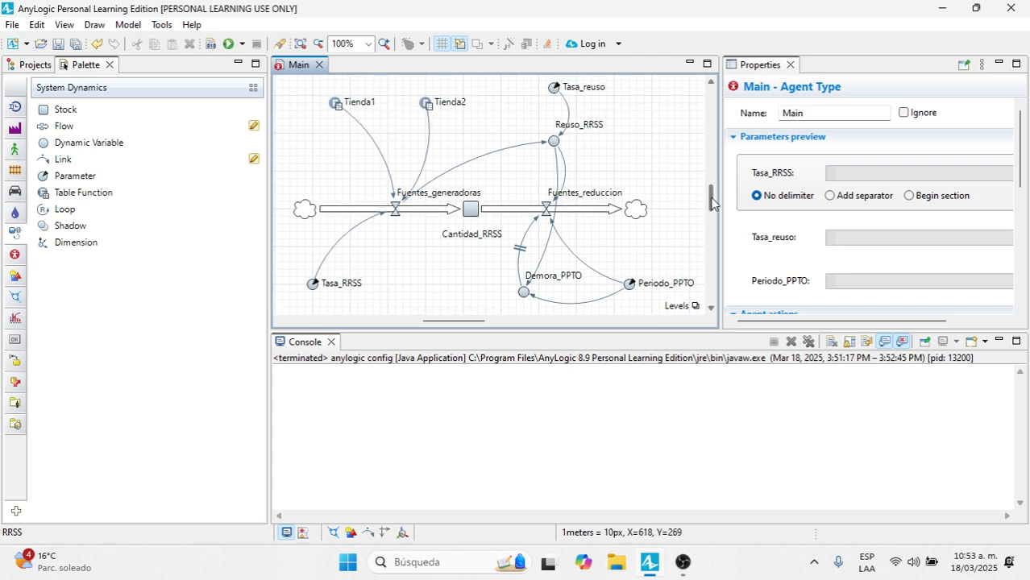
click(545, 143)
click(506, 153)
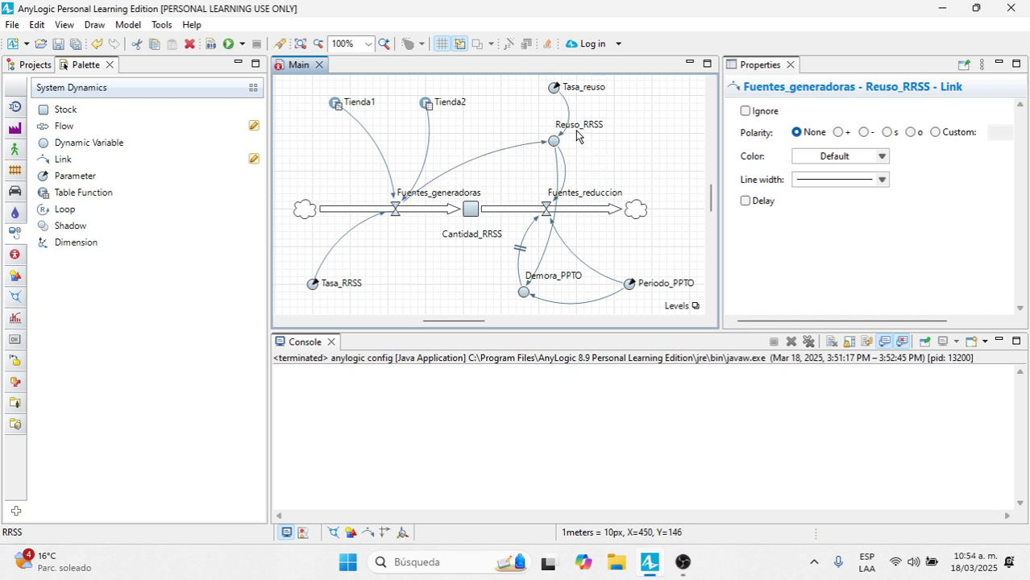
click(577, 134)
click(551, 148)
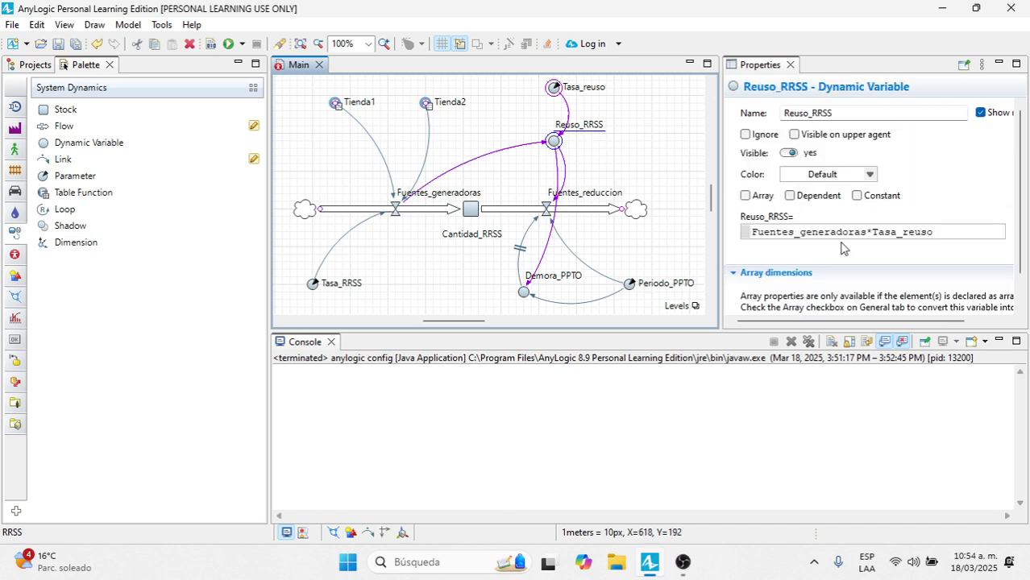
click(395, 212)
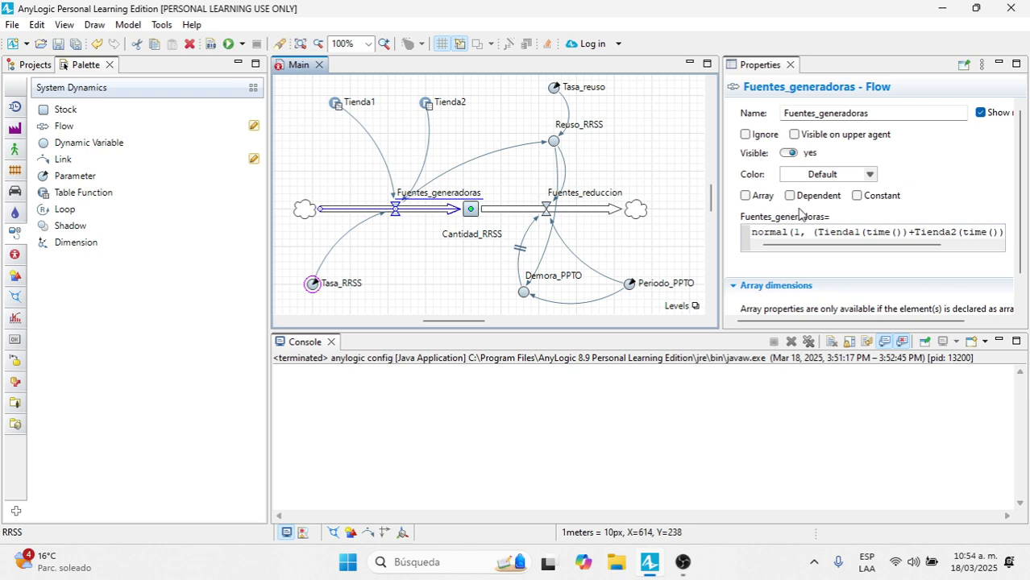
click(544, 143)
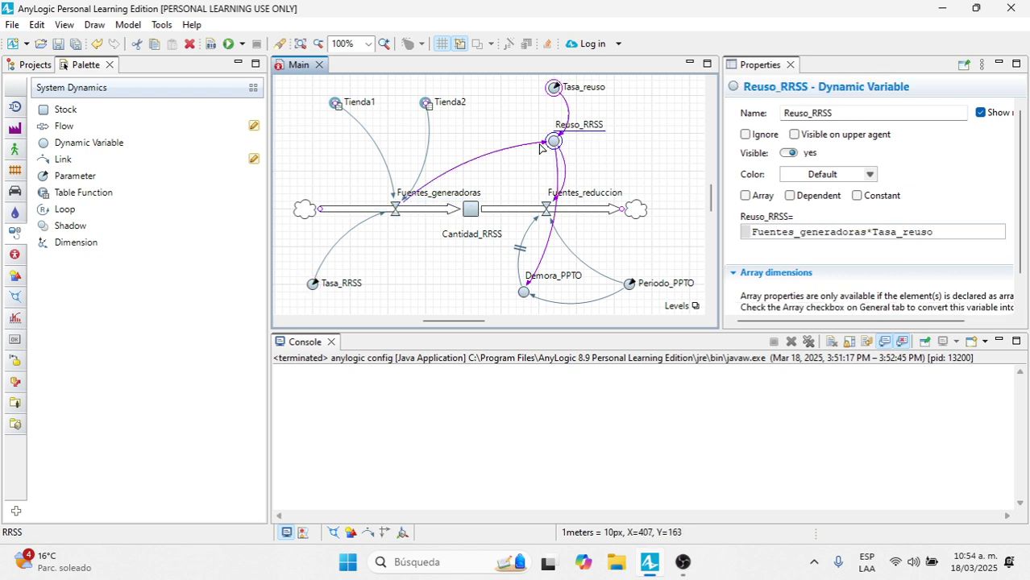
click(546, 147)
click(838, 132)
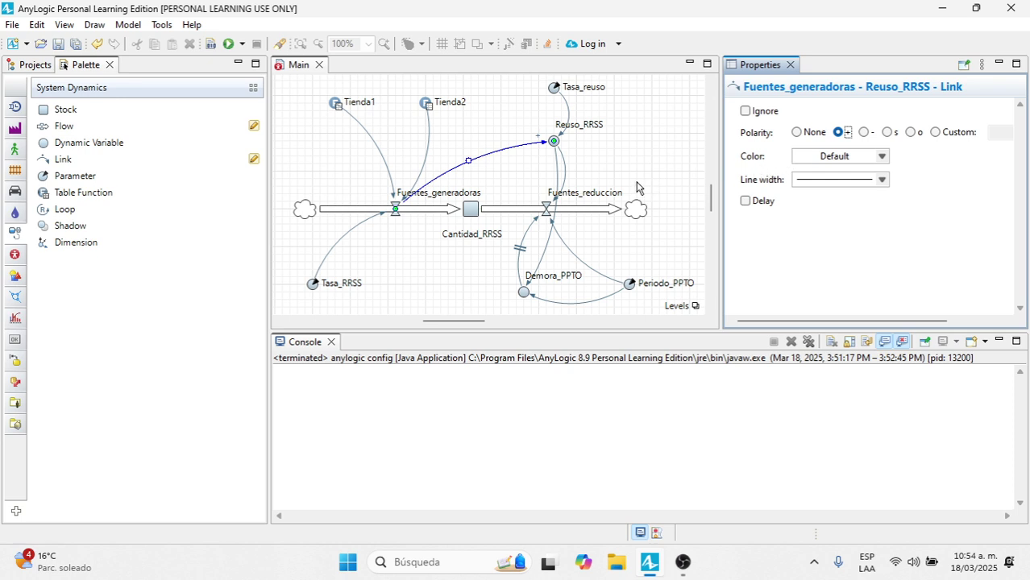
click(613, 175)
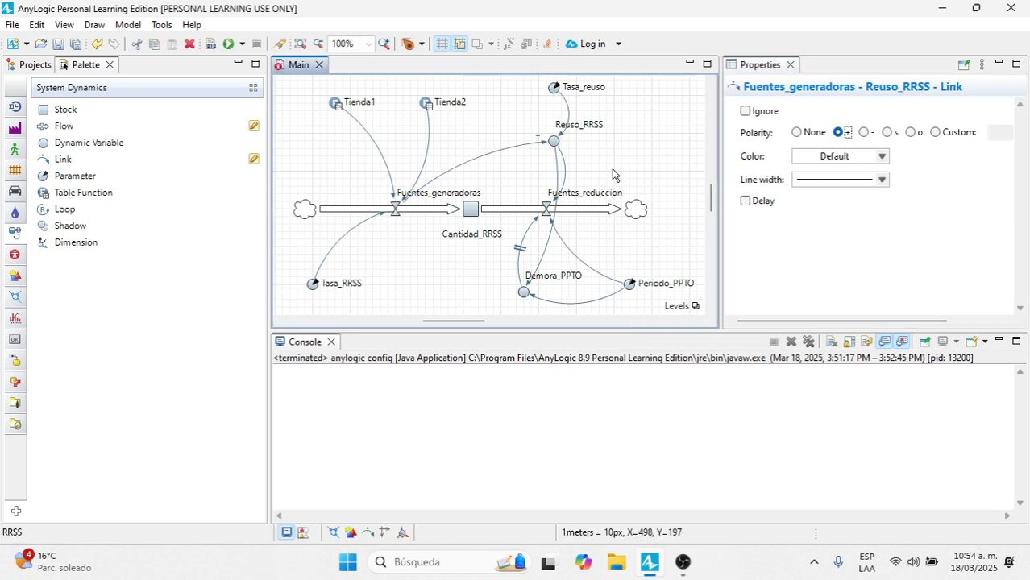
Set the polarity to + on the links from Tasa_reuso to Reuso_RRSS and from Reuso_RRSS to Fuentes_reduccion
click(563, 140)
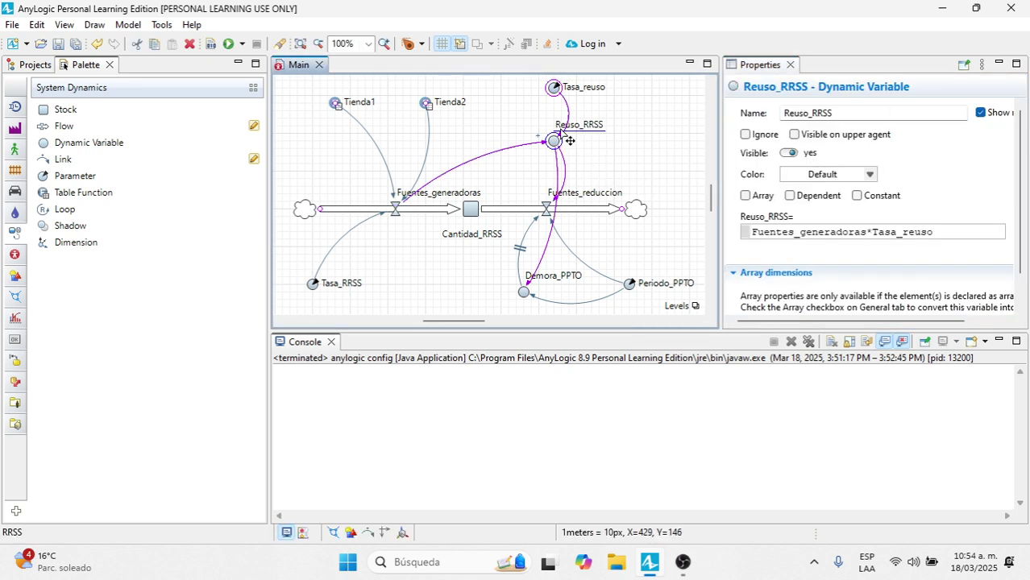
click(568, 110)
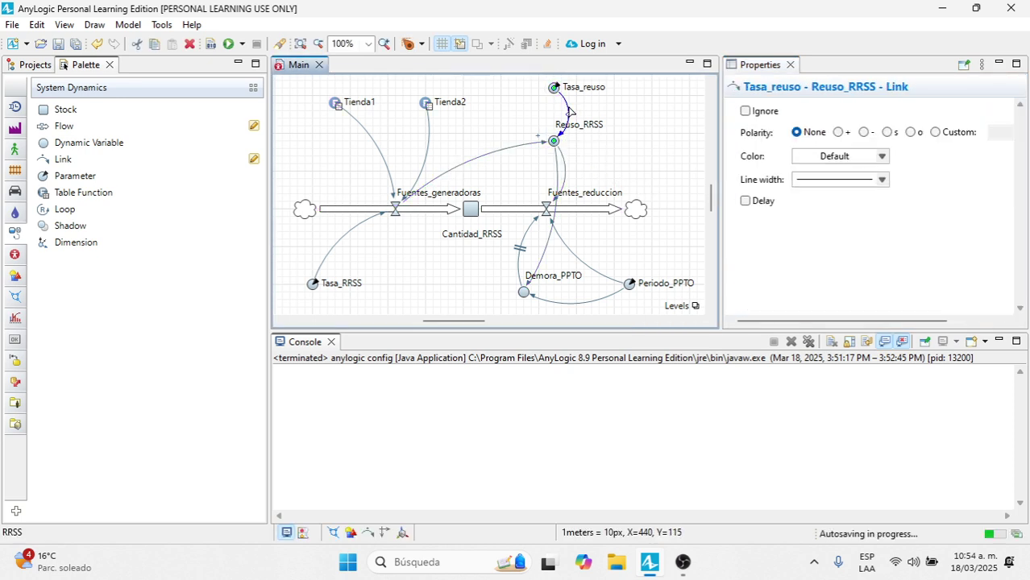
click(838, 133)
click(653, 179)
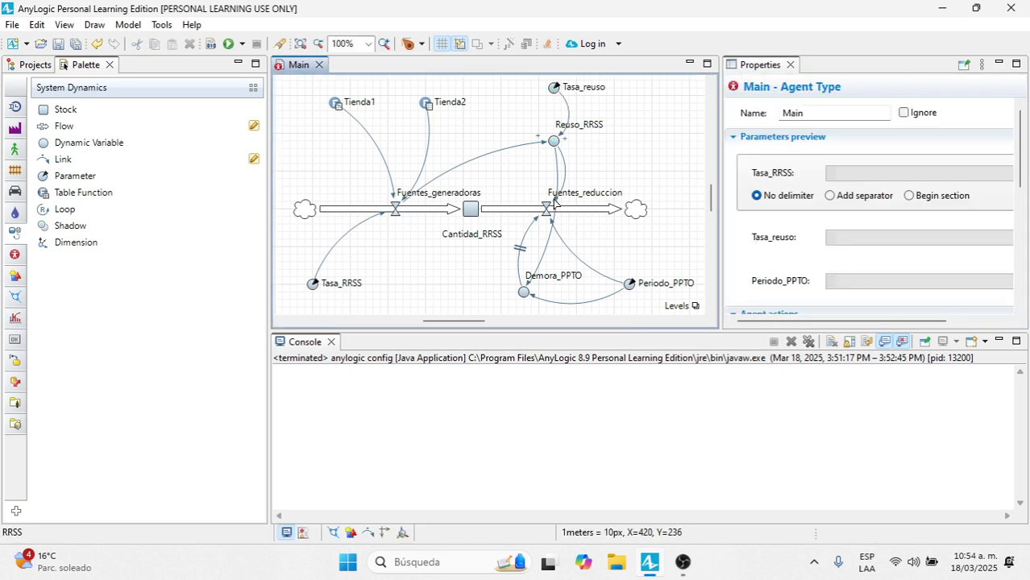
click(555, 203)
click(564, 180)
click(838, 132)
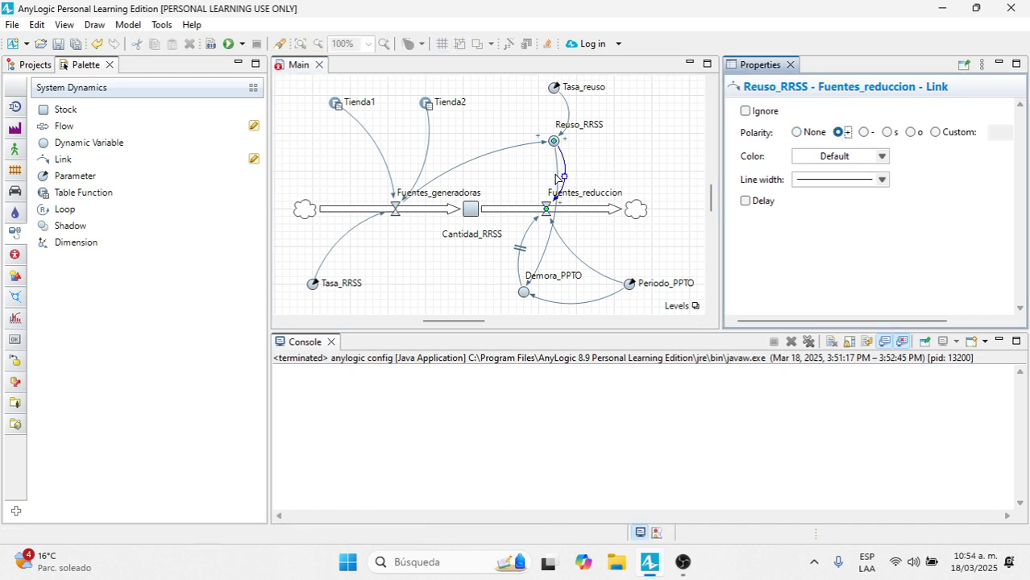
Set the polarity of the link from Reuso_RRSS to Demora_PPTO to o
click(523, 293)
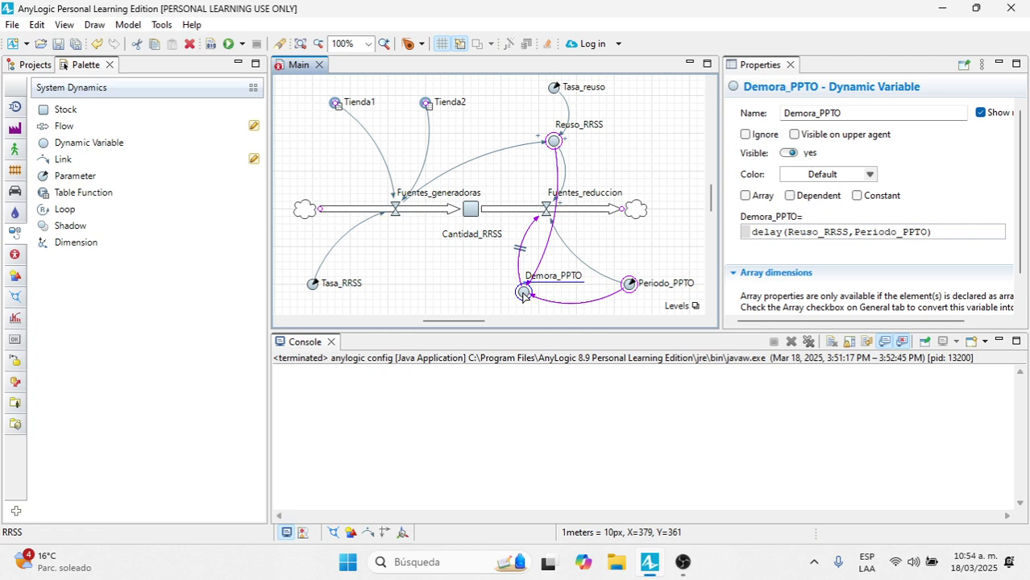
click(558, 171)
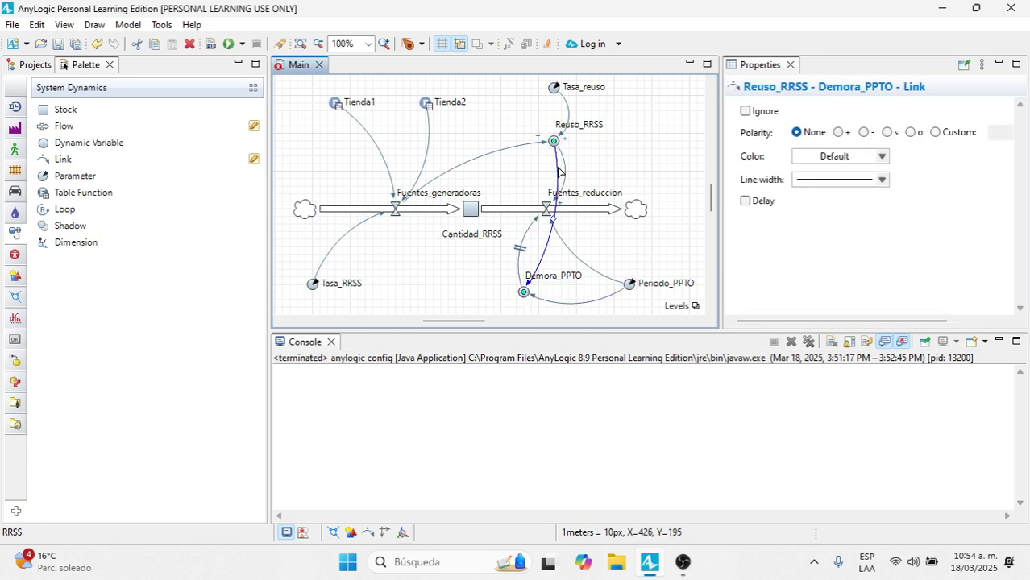
click(910, 132)
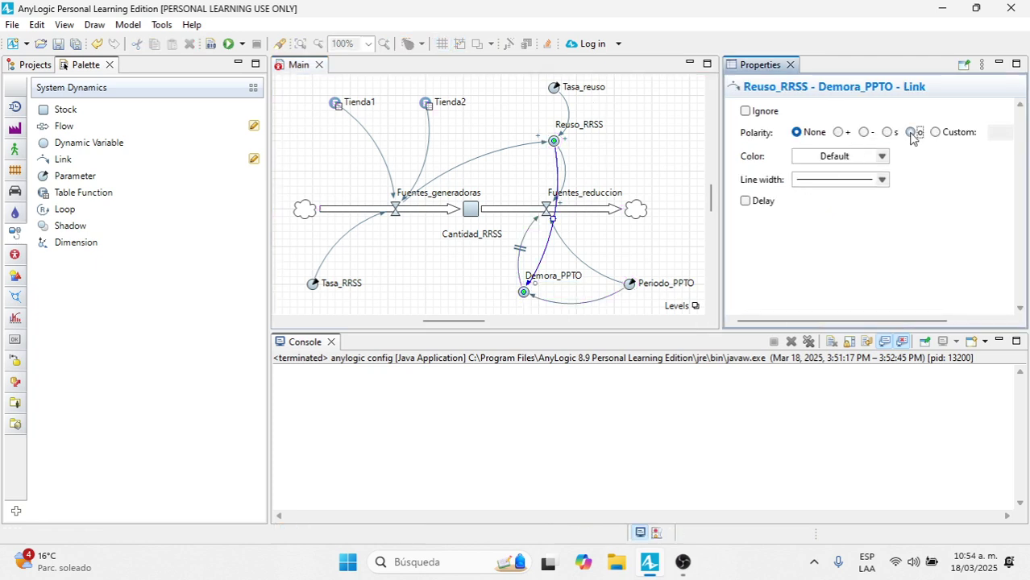
click(708, 150)
click(649, 302)
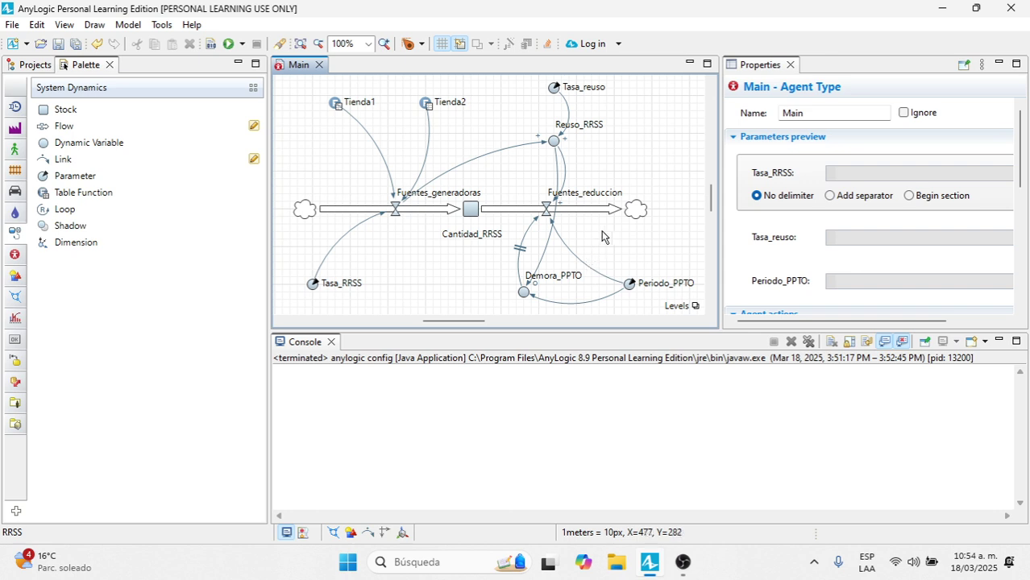
Set the polarity to - on the links from Demora_PPTO and Periodo_PPTO to Fuentes_reduccion
click(529, 232)
click(864, 133)
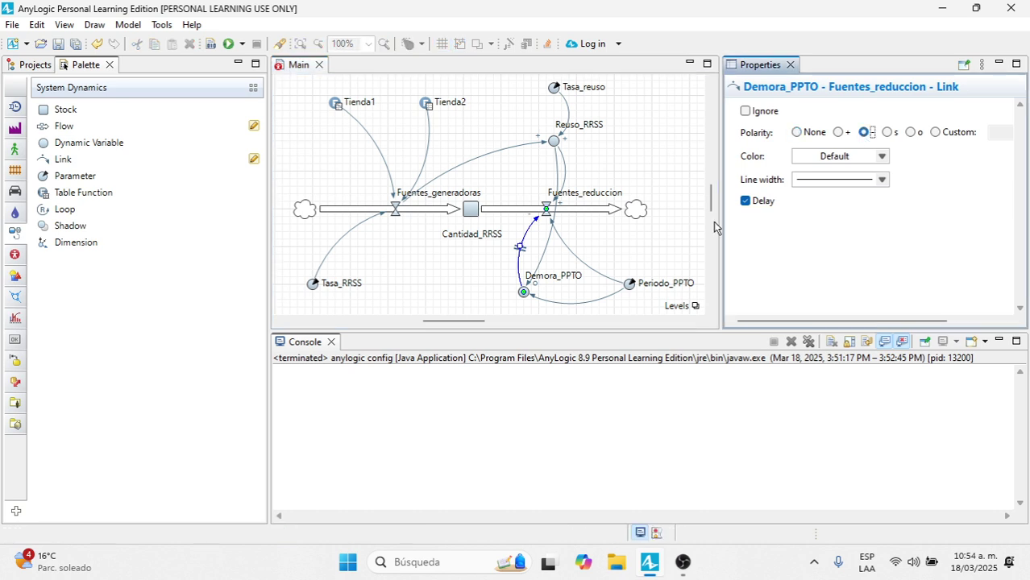
click(610, 287)
click(610, 277)
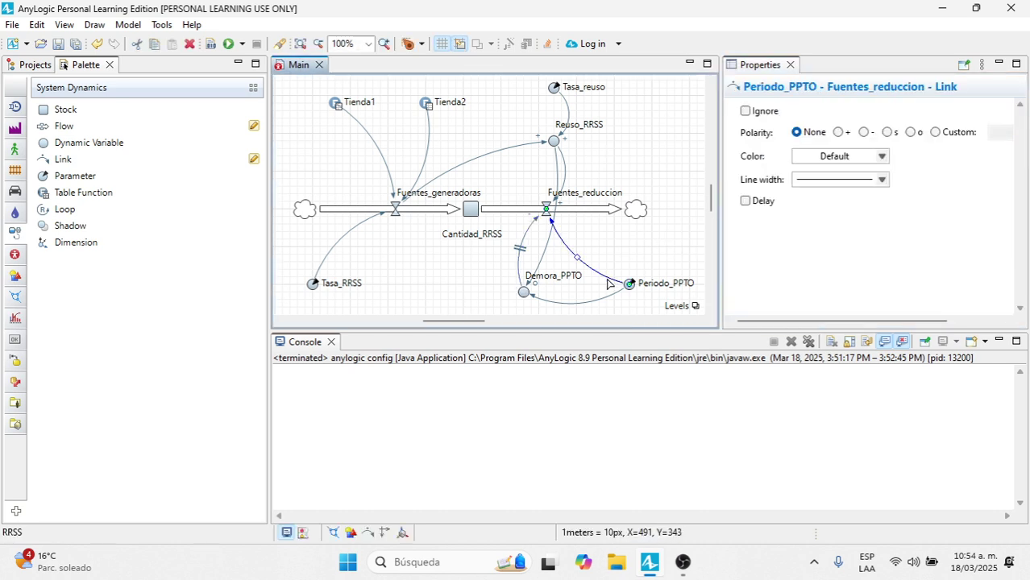
click(863, 132)
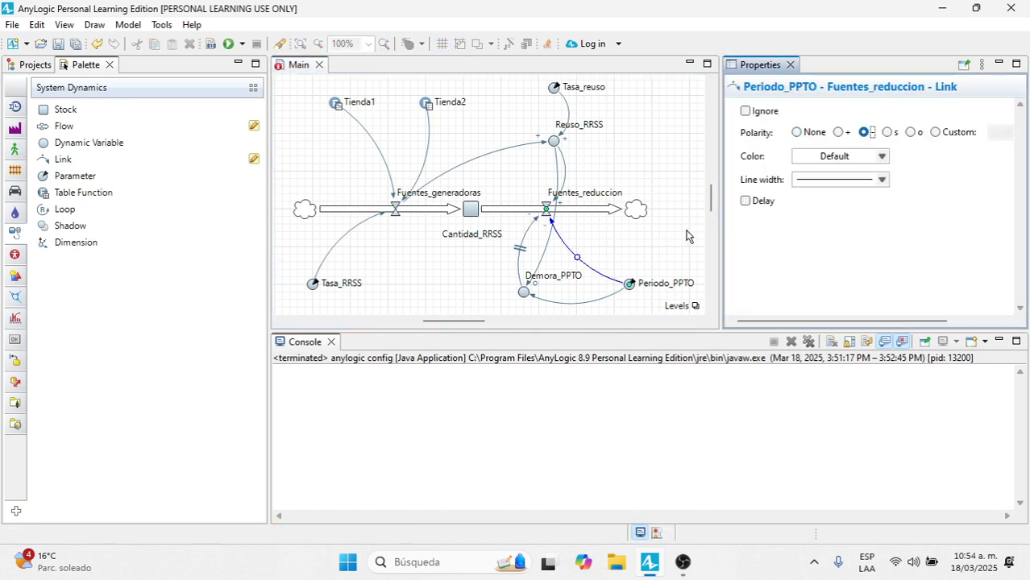
click(677, 240)
Set the polarity of the link from Periodo_PPTO to Demora_PPTO to +
click(614, 307)
click(596, 303)
click(839, 133)
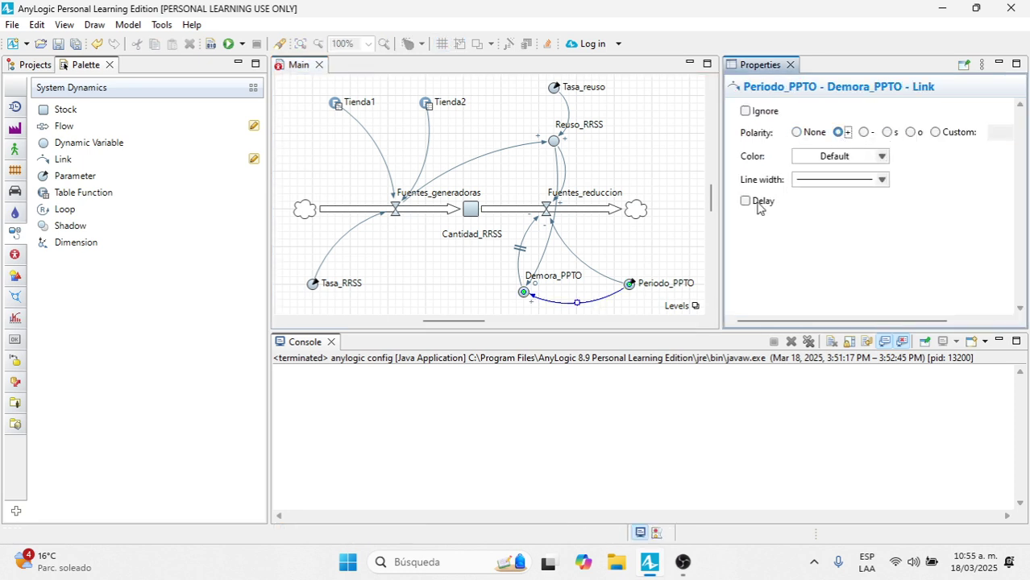
click(340, 303)
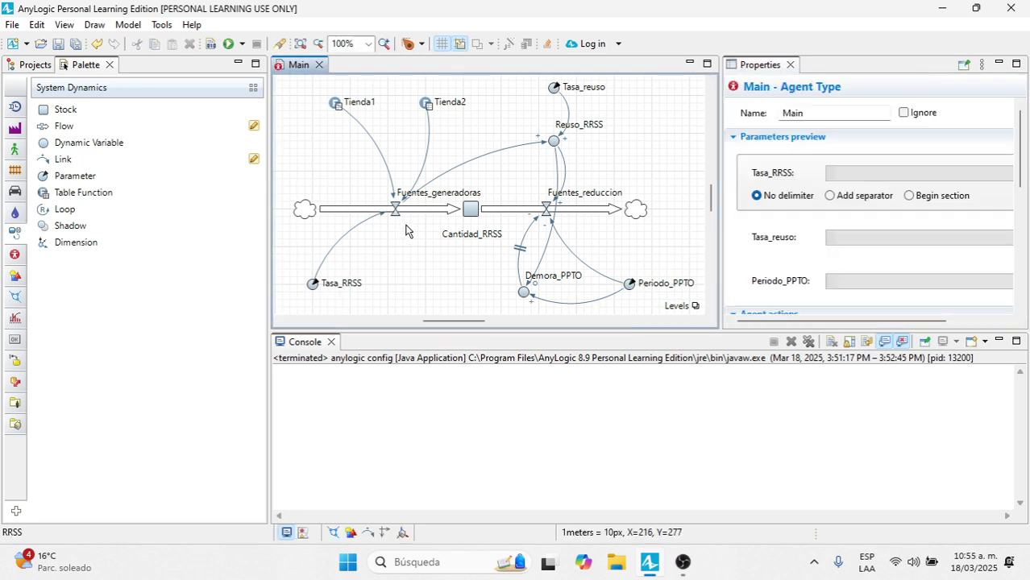
Set the polarity to + on the links from Tasa_RRSS, Tienda2 and Tienda1 to Fuentes_generadoras
click(321, 268)
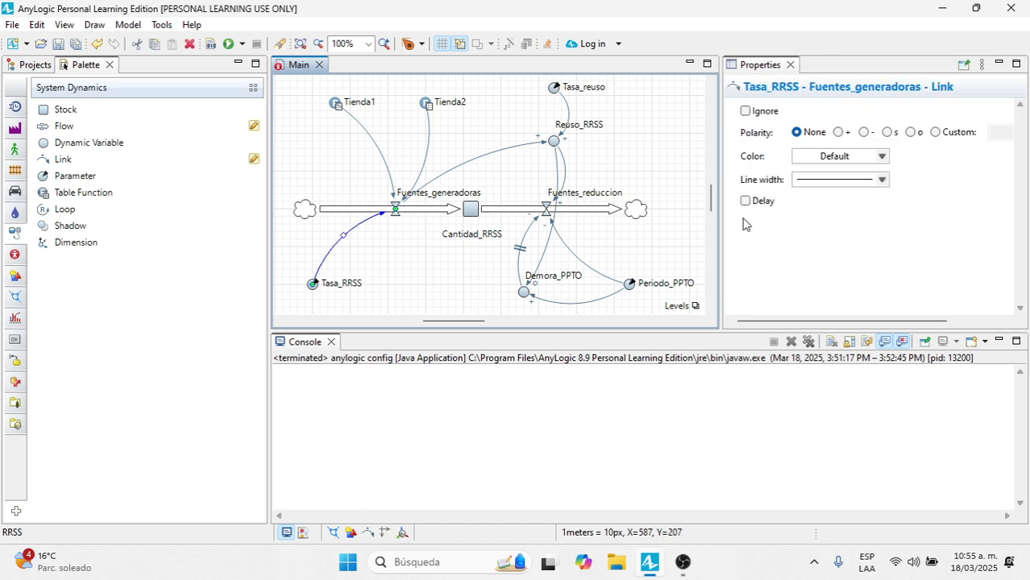
click(838, 132)
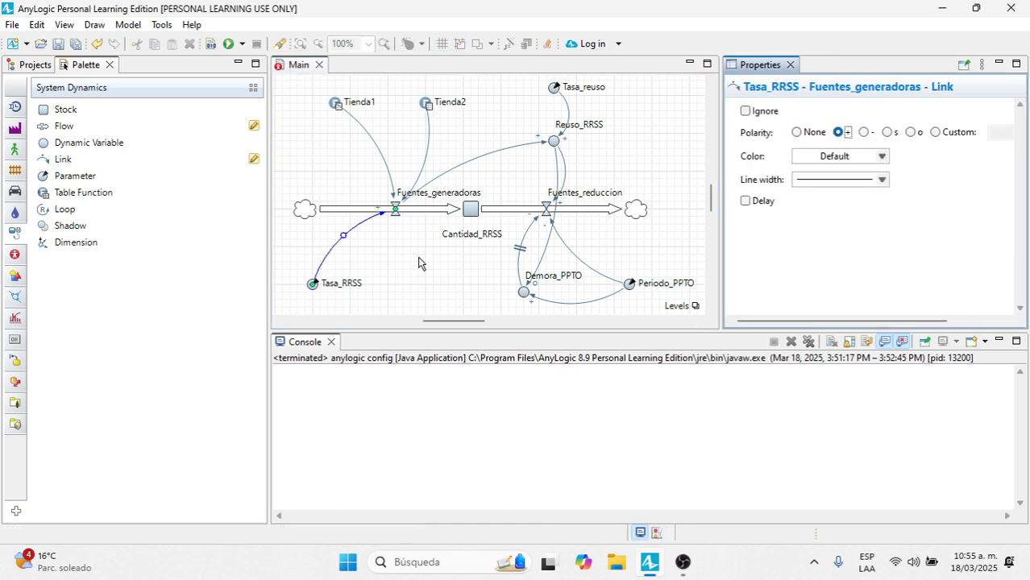
click(426, 166)
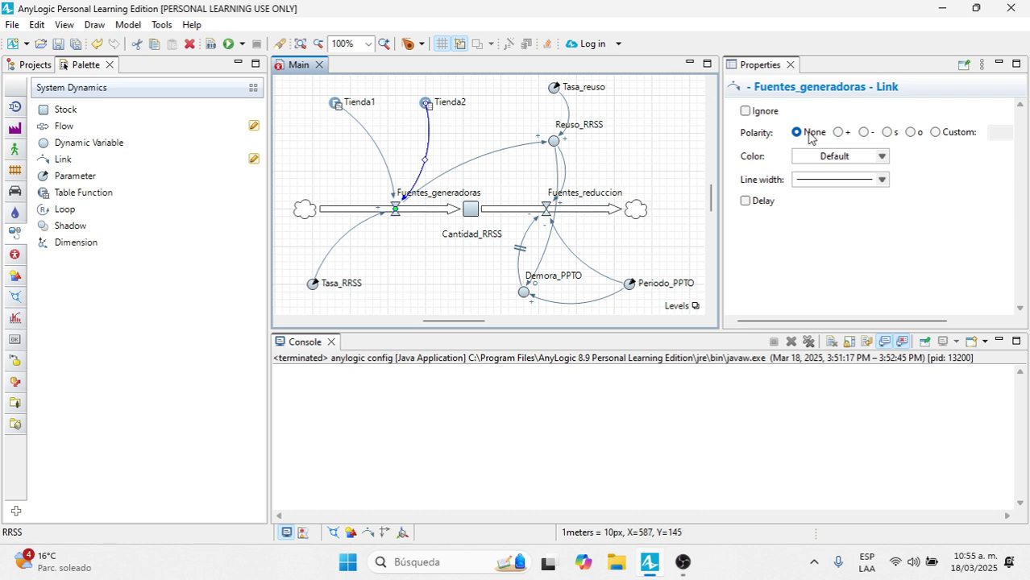
click(838, 133)
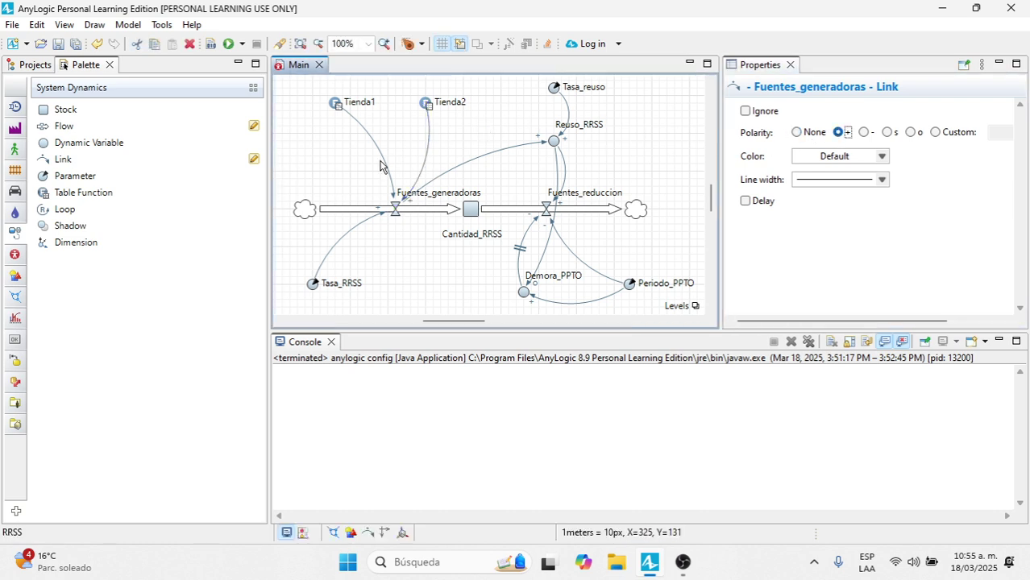
click(384, 167)
click(385, 166)
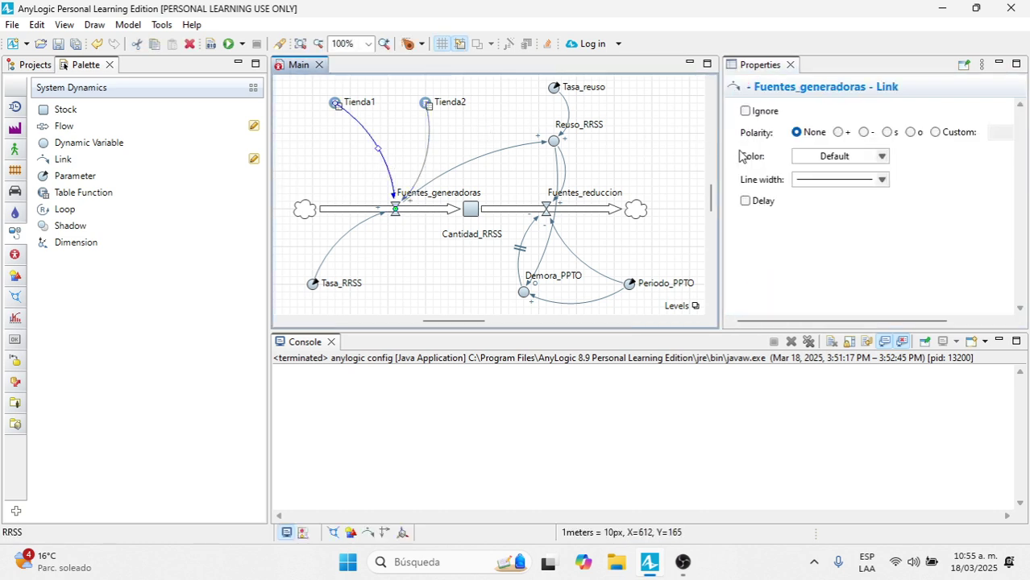
click(838, 133)
click(406, 277)
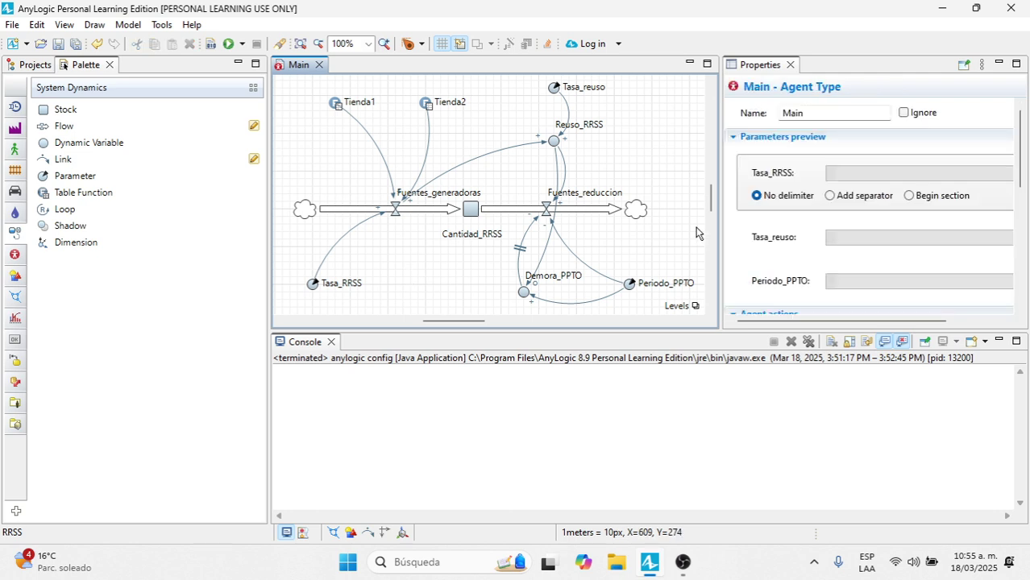
Add a dynamic variable named Reabastecimiento below the Fuentes_generadoras flow and place its label under the icon
drag(712, 203, 714, 213)
scroll(713, 211, down, 1)
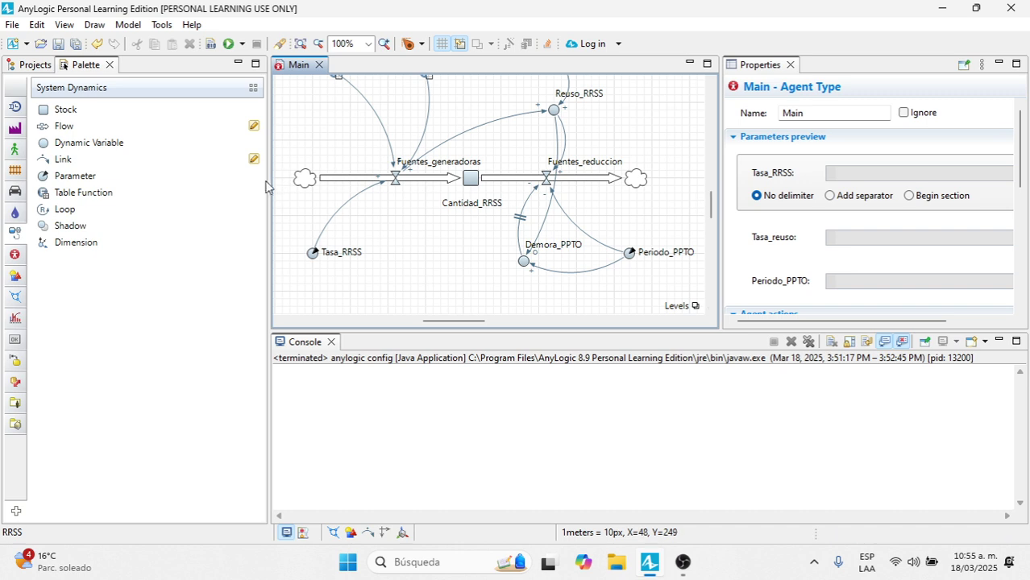
drag(88, 142, 403, 268)
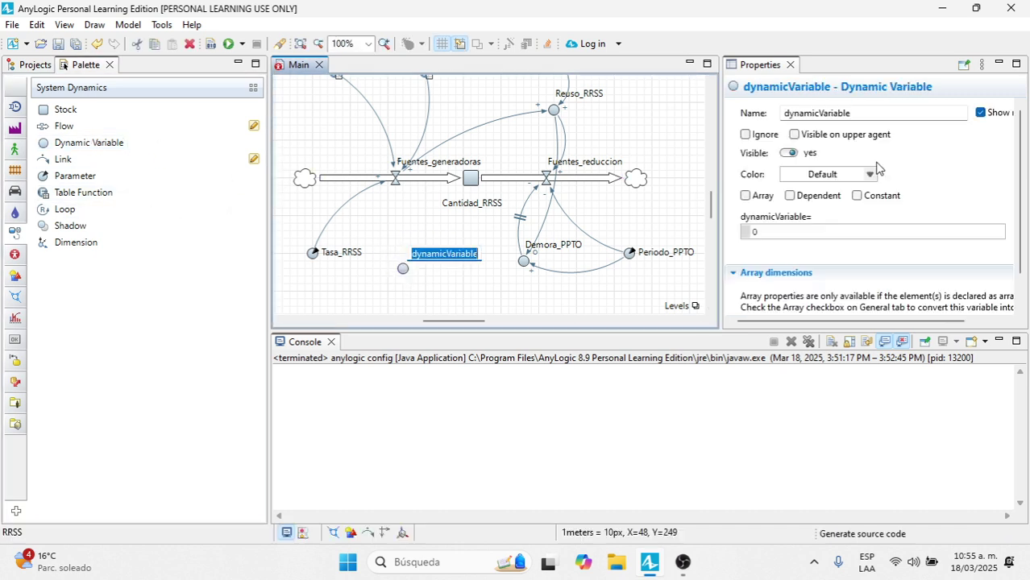
click(856, 114)
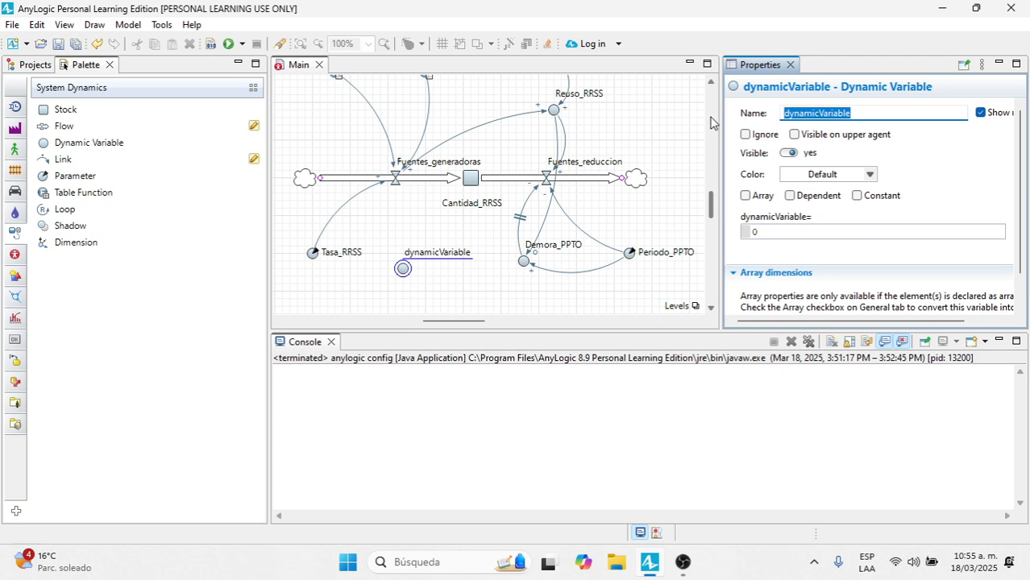
text(Reabastecimiento)
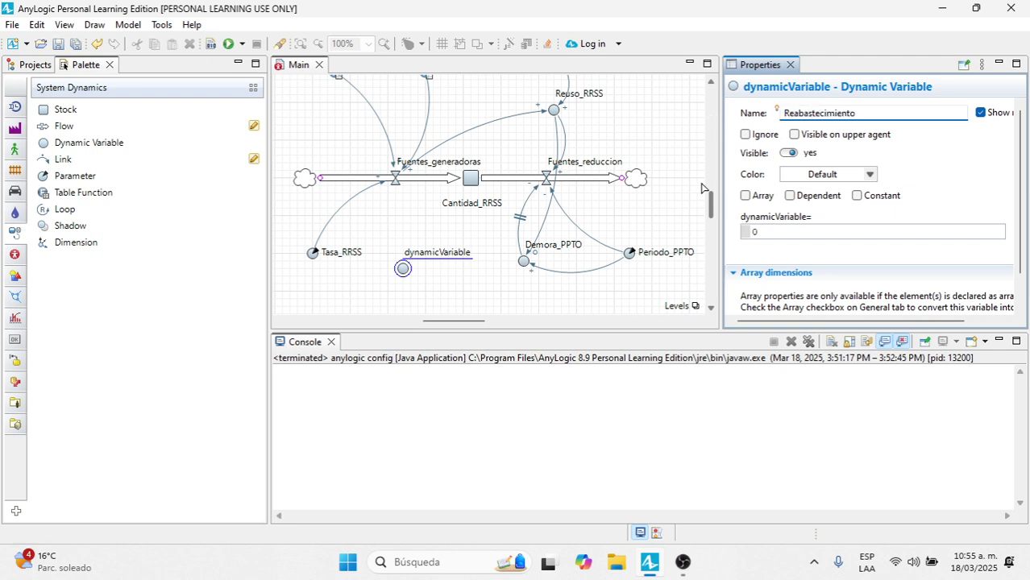
click(606, 311)
click(450, 99)
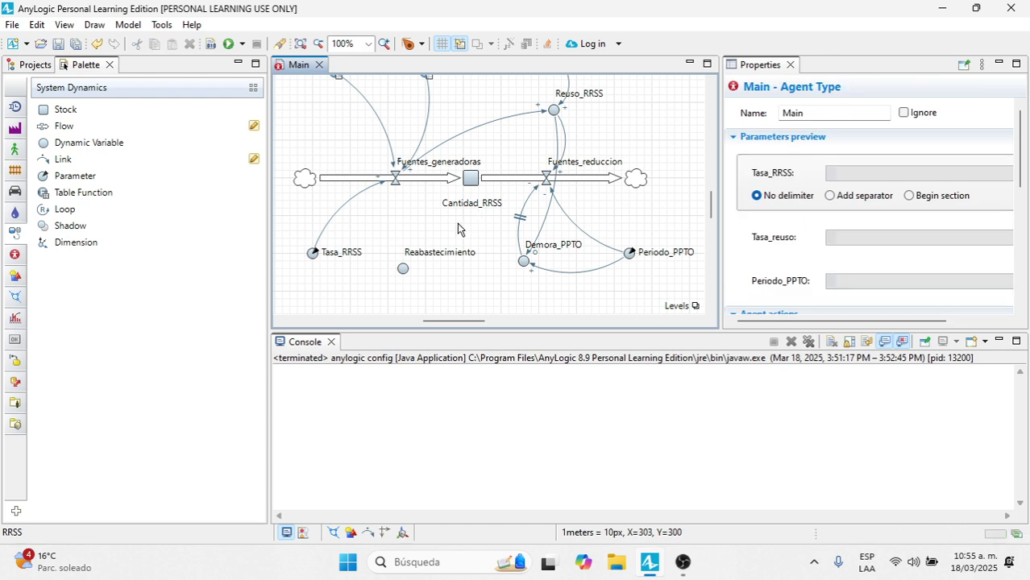
click(403, 268)
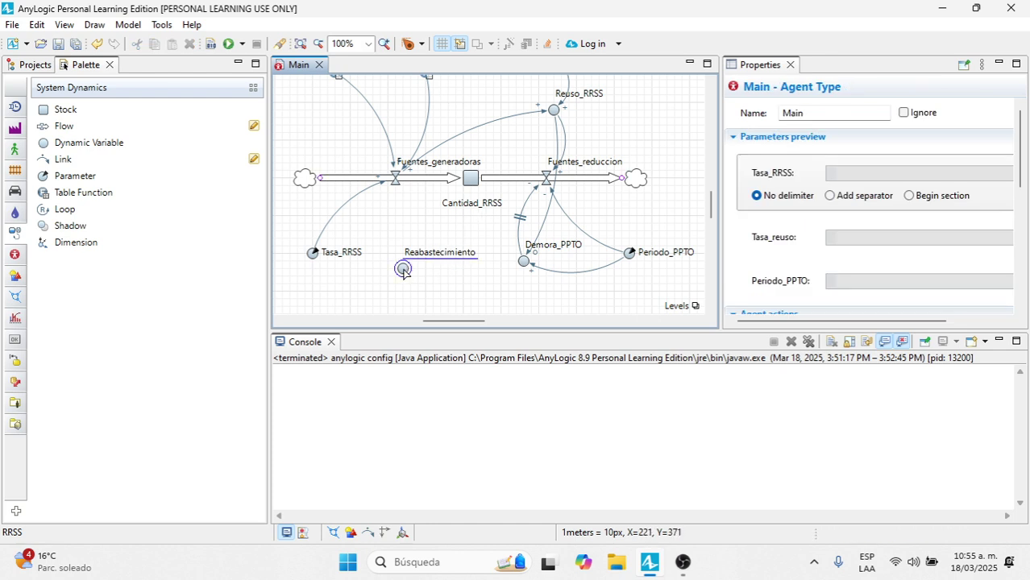
drag(419, 253, 399, 291)
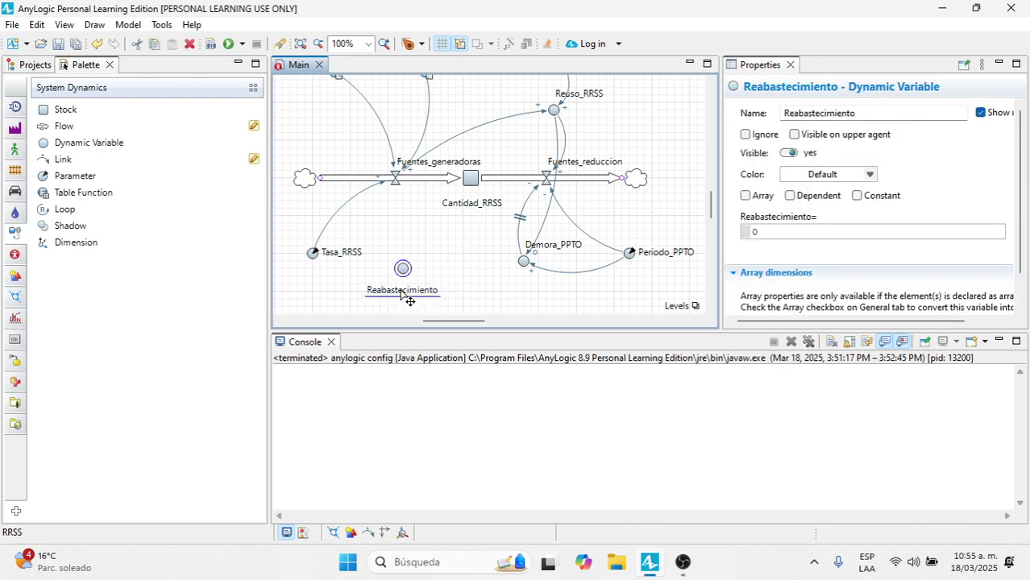
Link Fuentes_generadoras to Reabastecimiento and bow the link outward toward Cantidad_RRSS
click(63, 159)
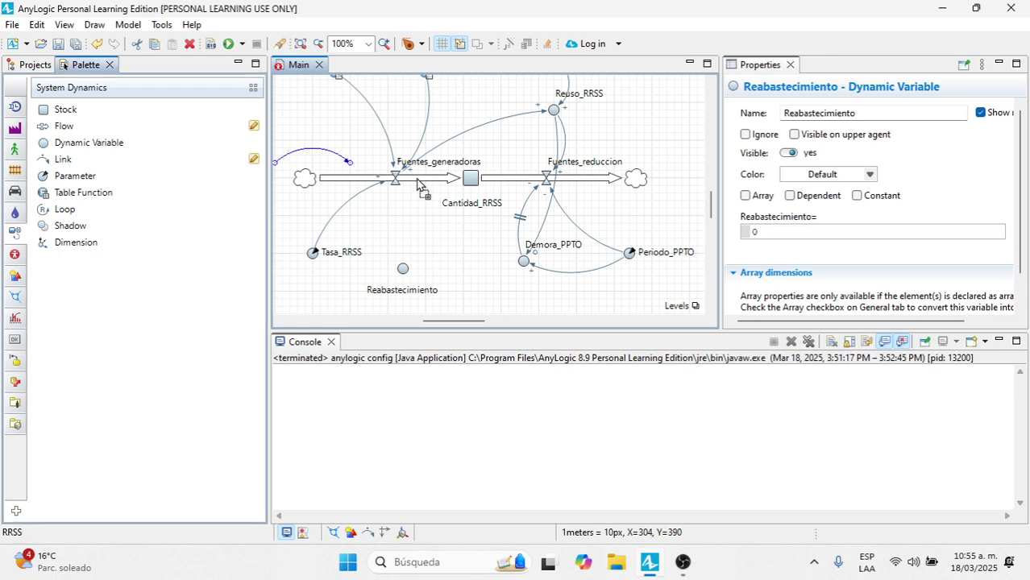
drag(471, 177, 401, 184)
click(395, 178)
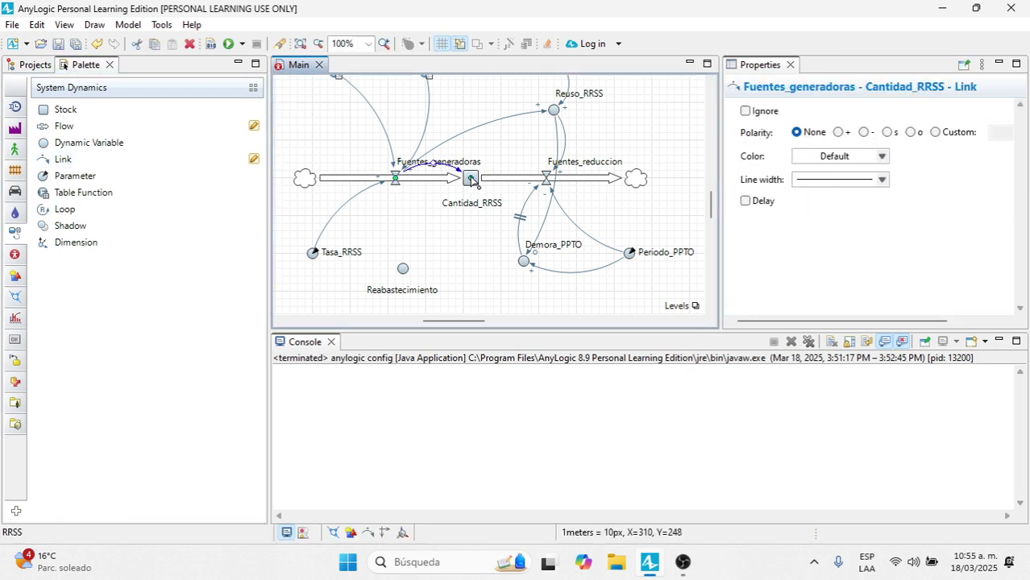
drag(472, 178, 403, 269)
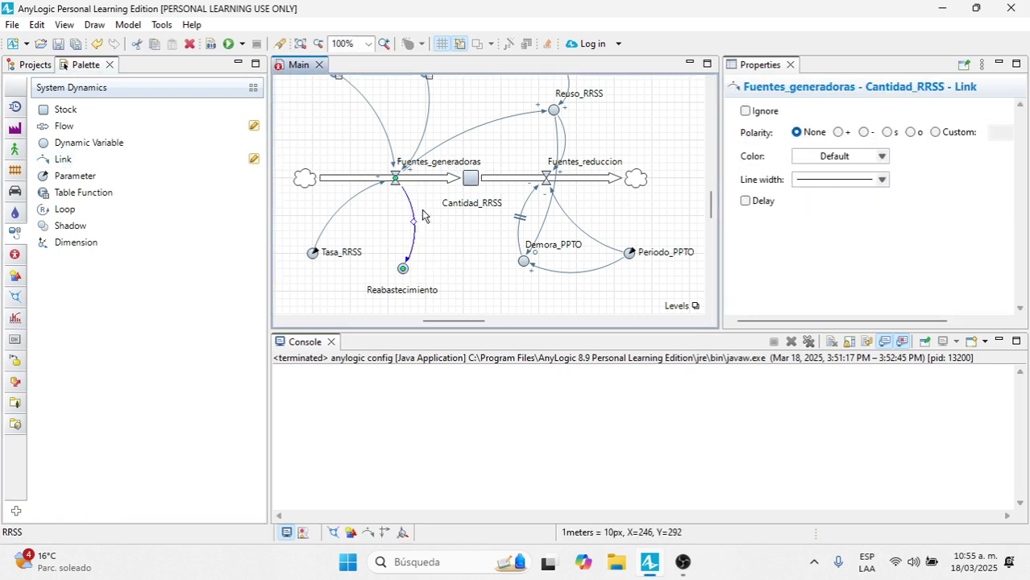
drag(421, 224, 442, 229)
click(460, 258)
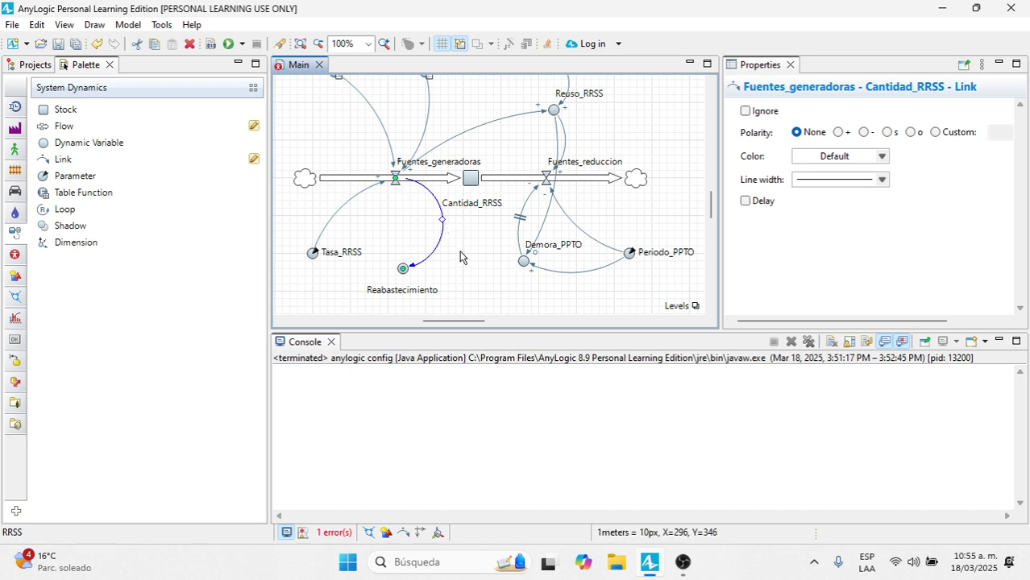
Link Reabastecimiento back to Fuentes_generadoras, bowing the link toward Tasa_RRSS so both links form a circle
click(63, 159)
drag(407, 266, 484, 260)
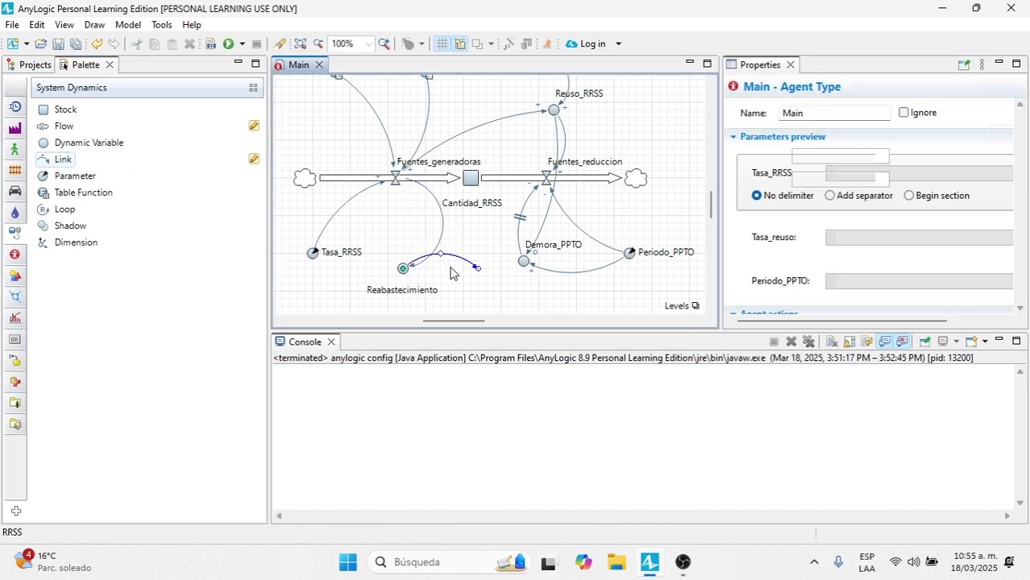
click(479, 270)
drag(479, 270, 395, 179)
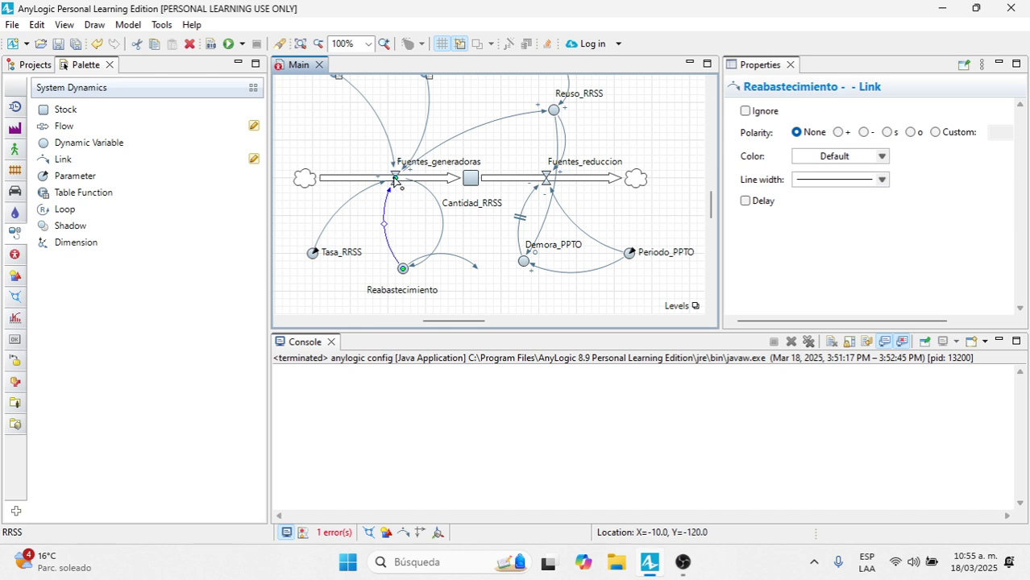
drag(382, 226, 365, 227)
click(474, 269)
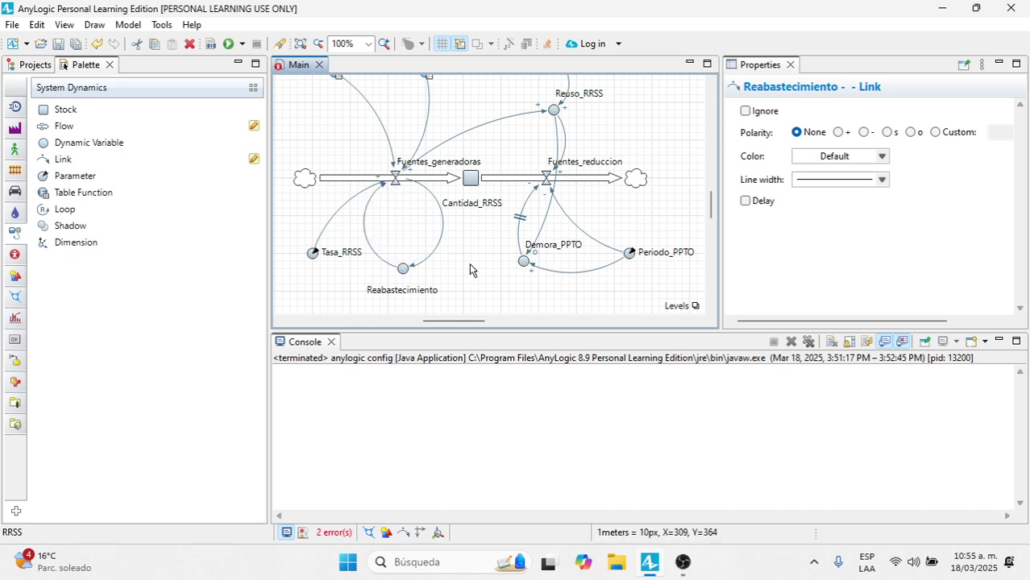
Place a clockwise loop marker of type R inside the circle formed by the Fuentes_generadoras and Reabastecimiento links
click(64, 209)
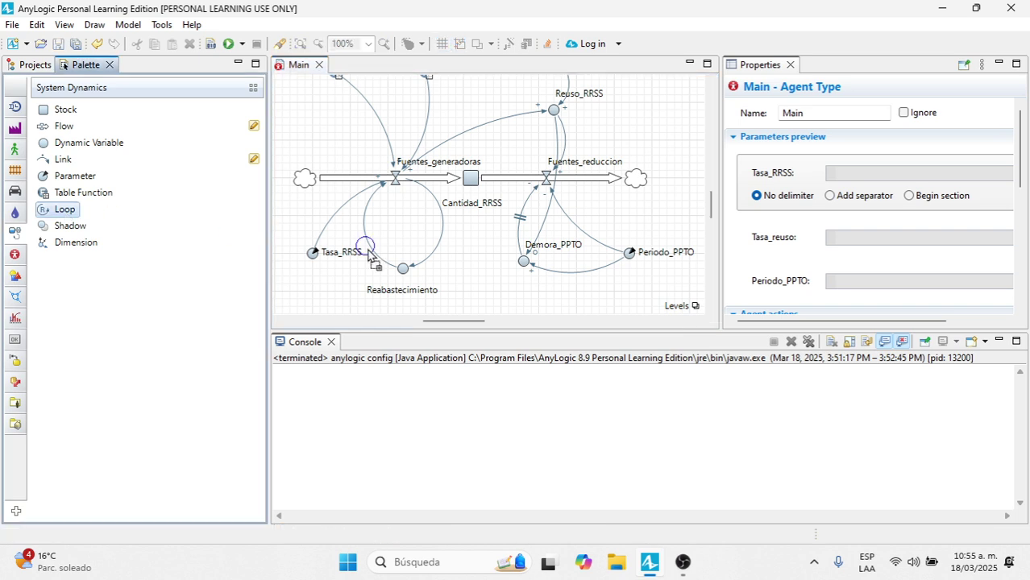
click(405, 231)
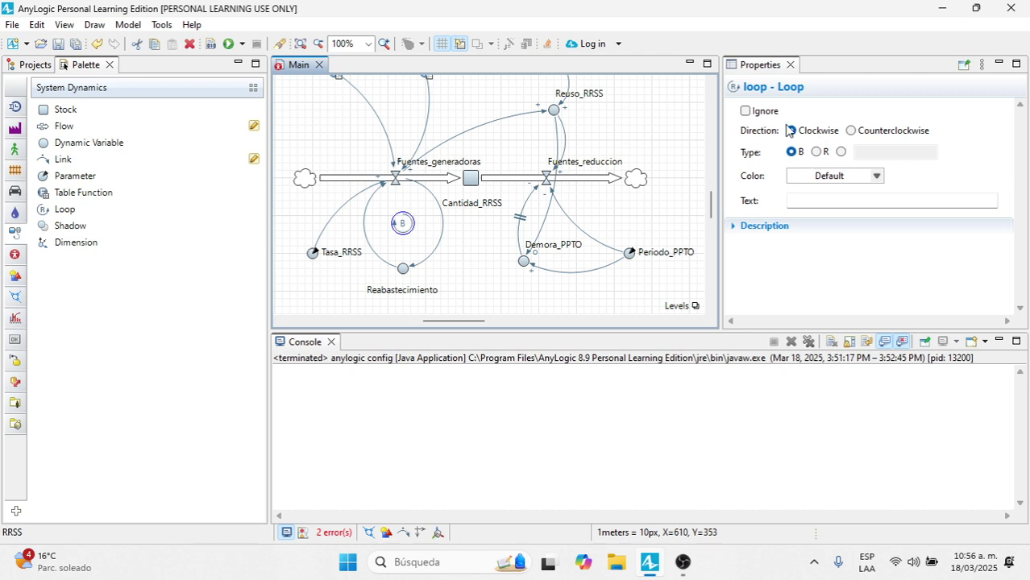
click(851, 131)
click(791, 132)
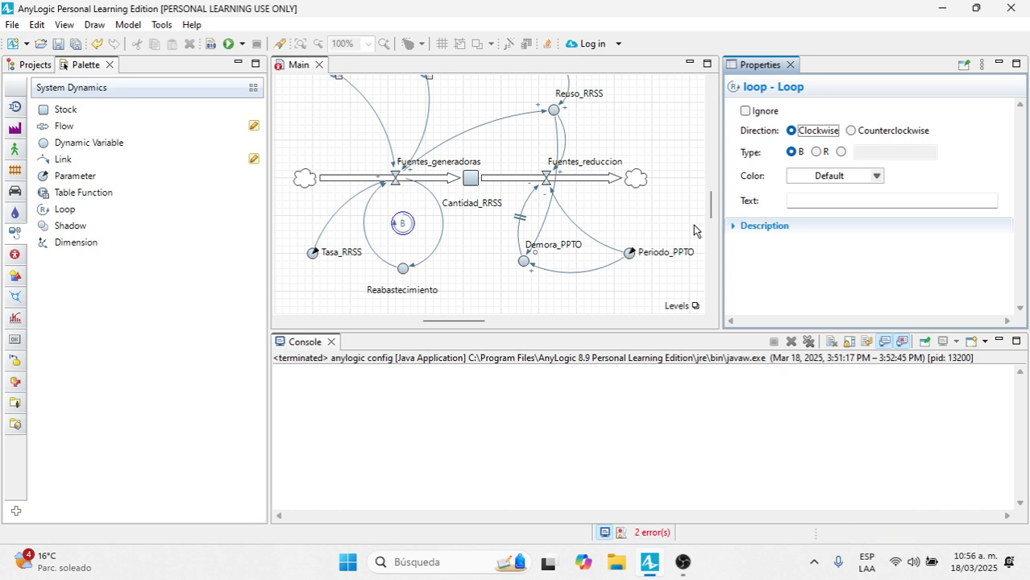
click(817, 153)
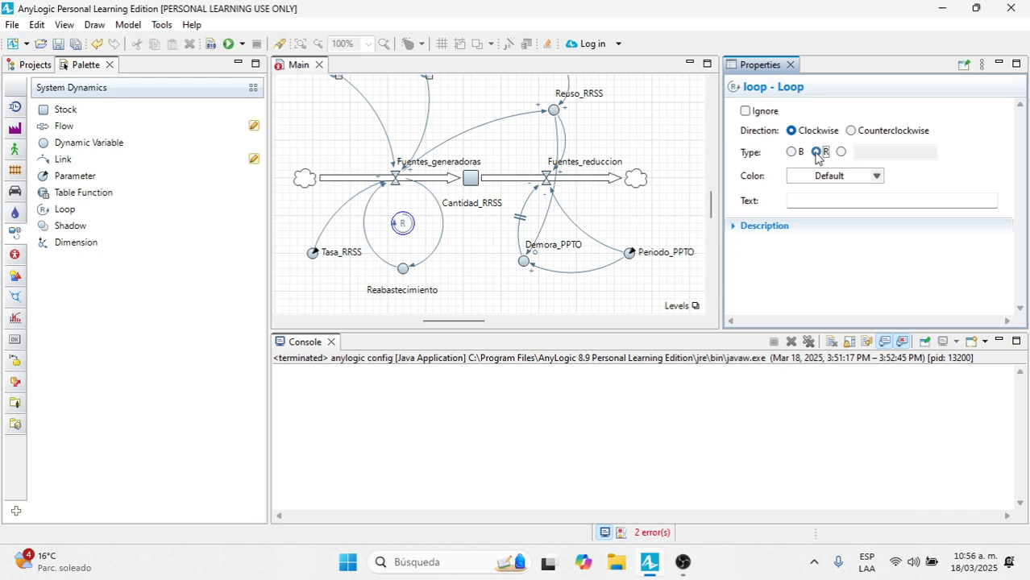
Set the polarity to + on both links between Fuentes_generadoras and Reabastecimiento
click(409, 263)
click(427, 260)
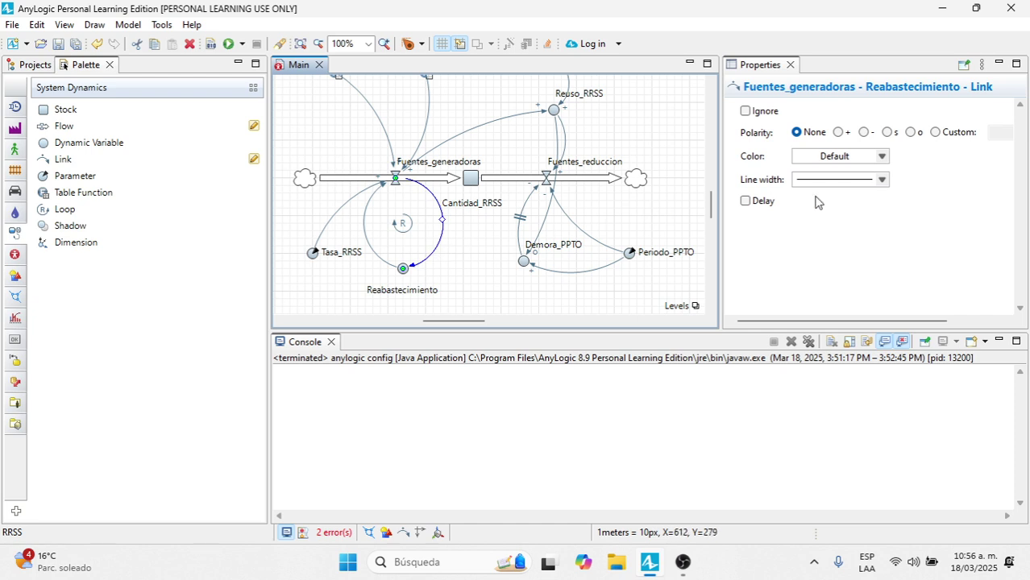
click(838, 132)
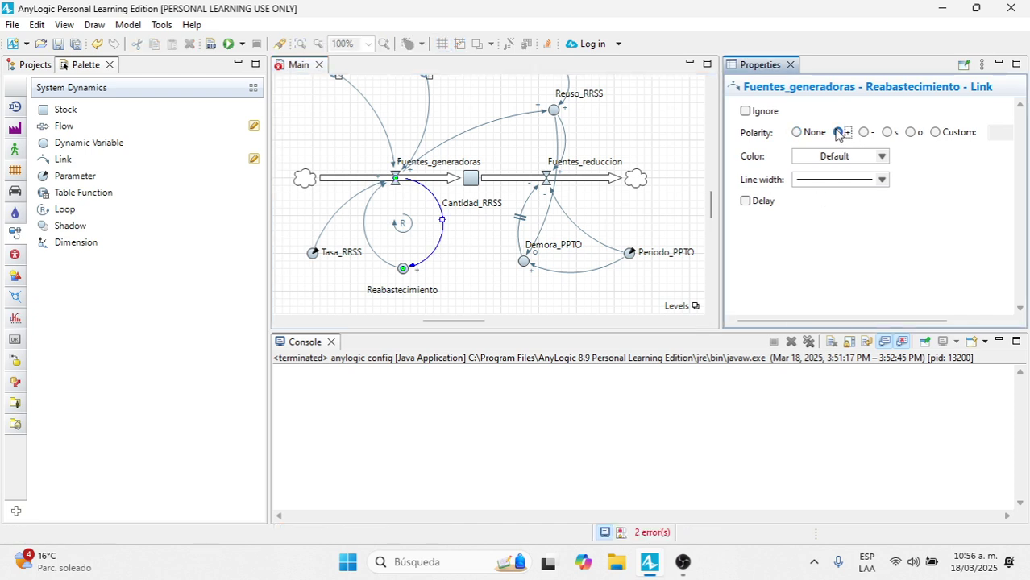
click(379, 260)
click(838, 132)
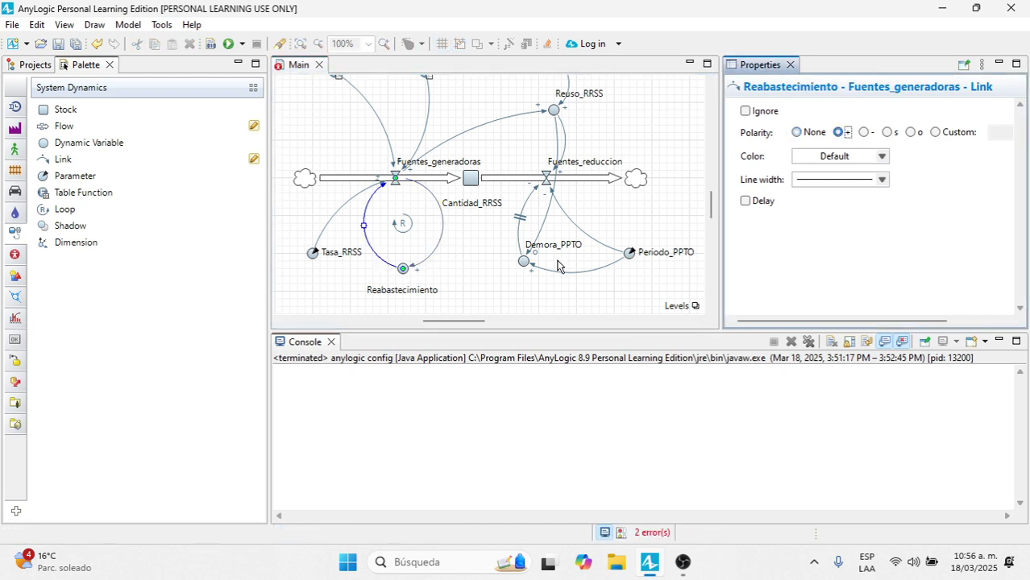
click(465, 279)
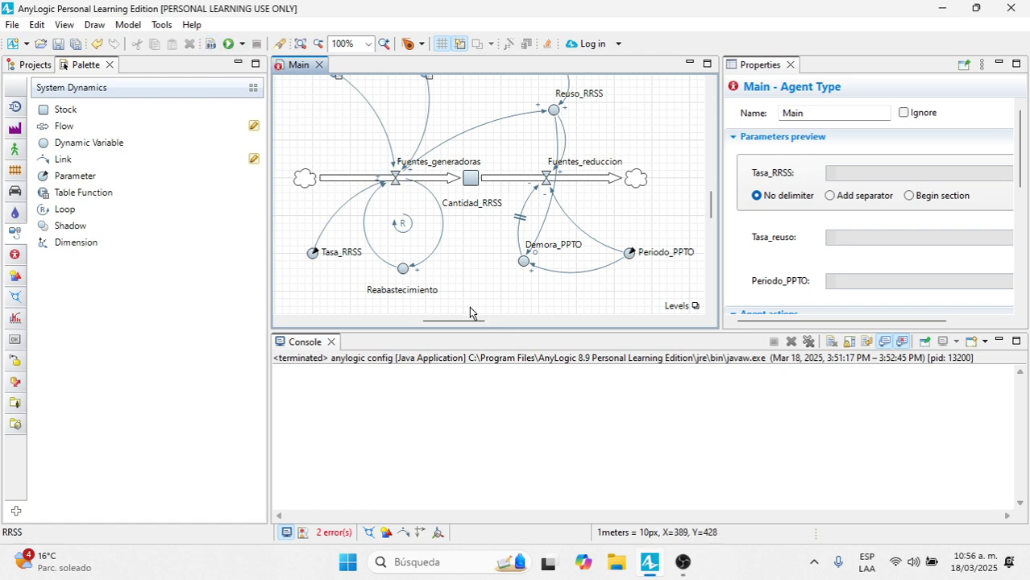
Set the equation of Reabastecimiento to Fuentes_generadoras*1.01
click(403, 270)
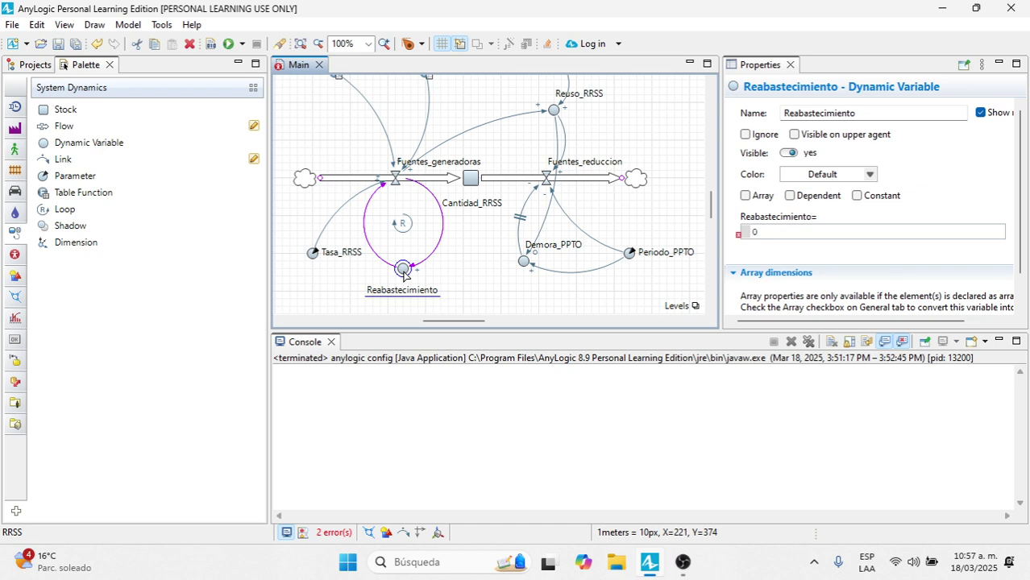
click(765, 234)
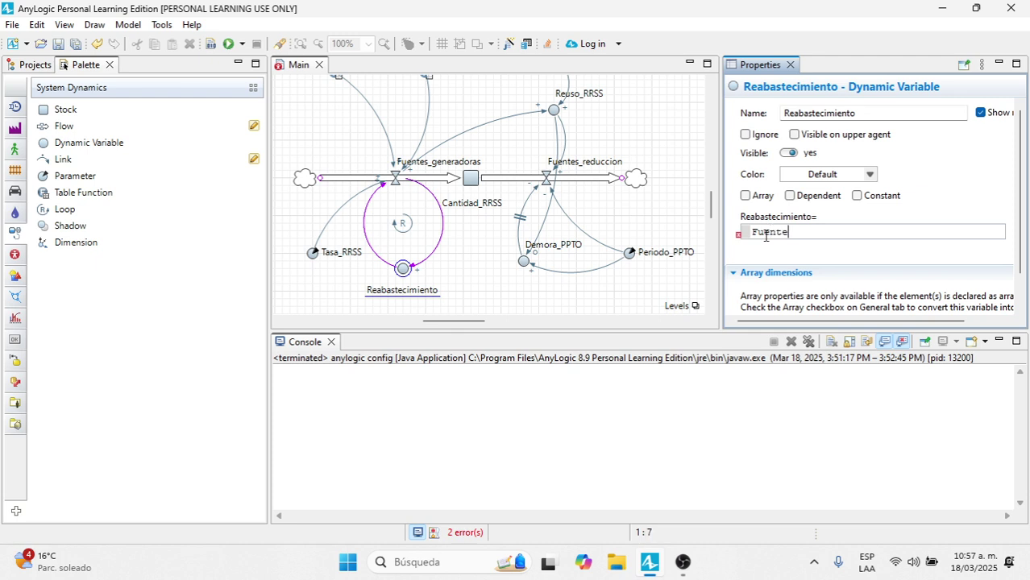
text(Fuentes_generadoras)
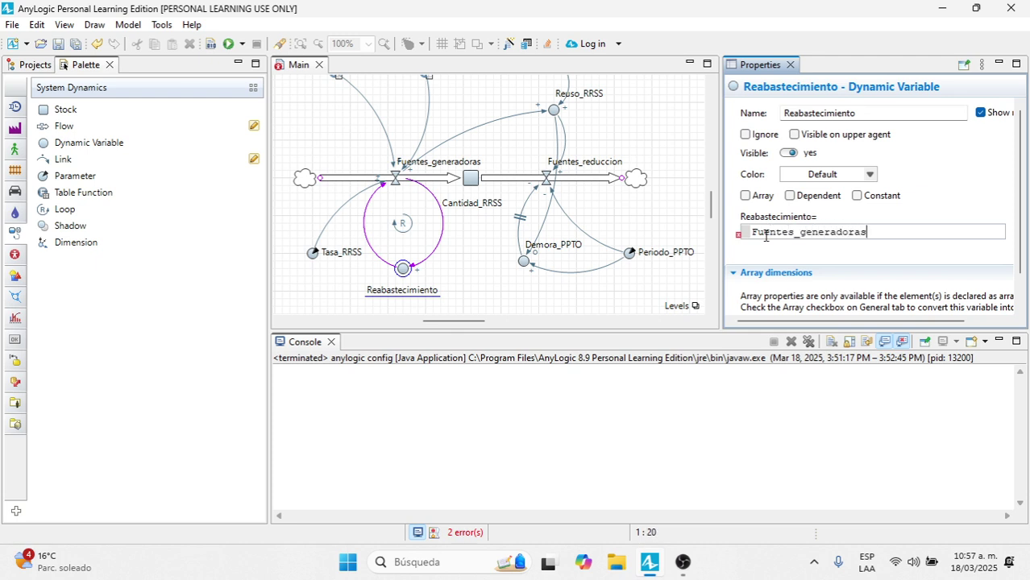
text(*1.01)
click(773, 256)
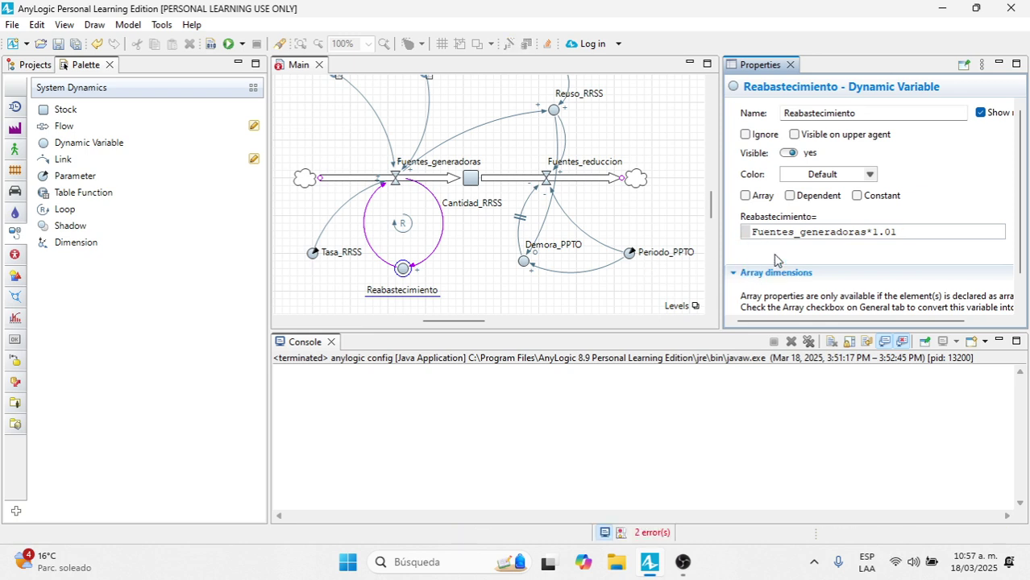
Insert +Reabastecimiento before *Tasa_RRSS in the equation of the Fuentes_generadoras flow
click(395, 178)
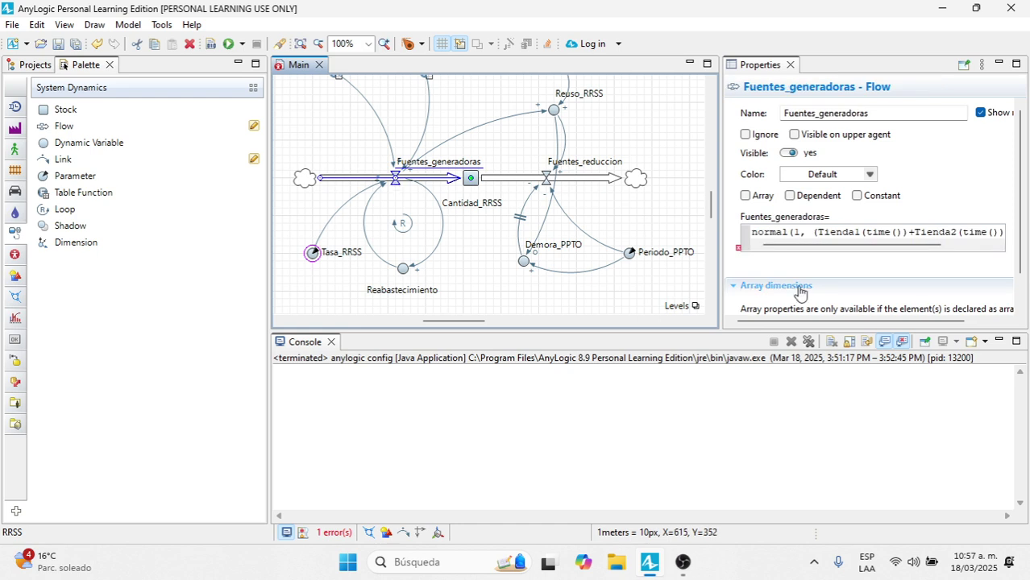
mouse_move(808, 245)
mouse_down()
mouse_move(888, 242)
mouse_move(798, 245)
mouse_up()
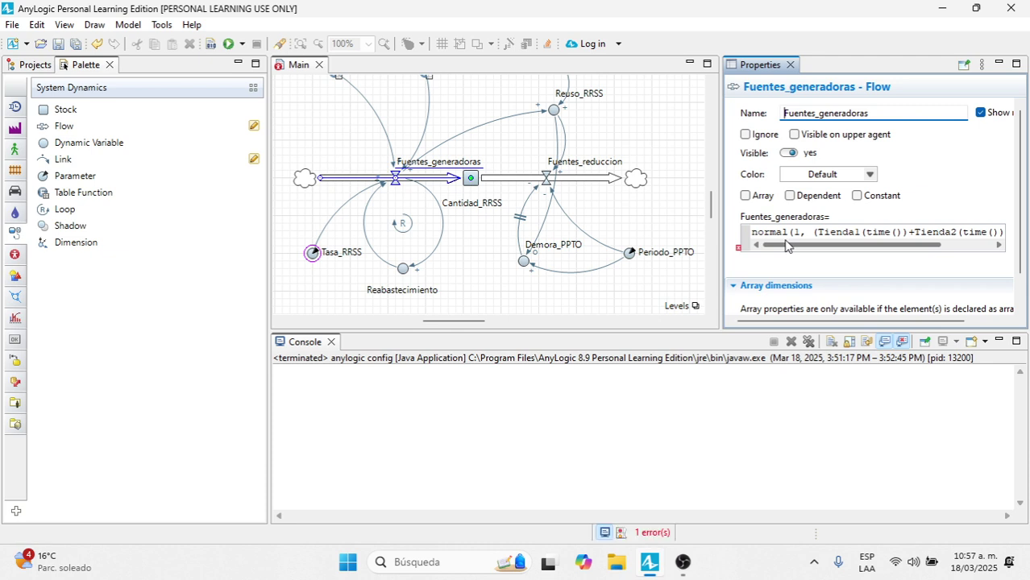
drag(795, 245, 847, 246)
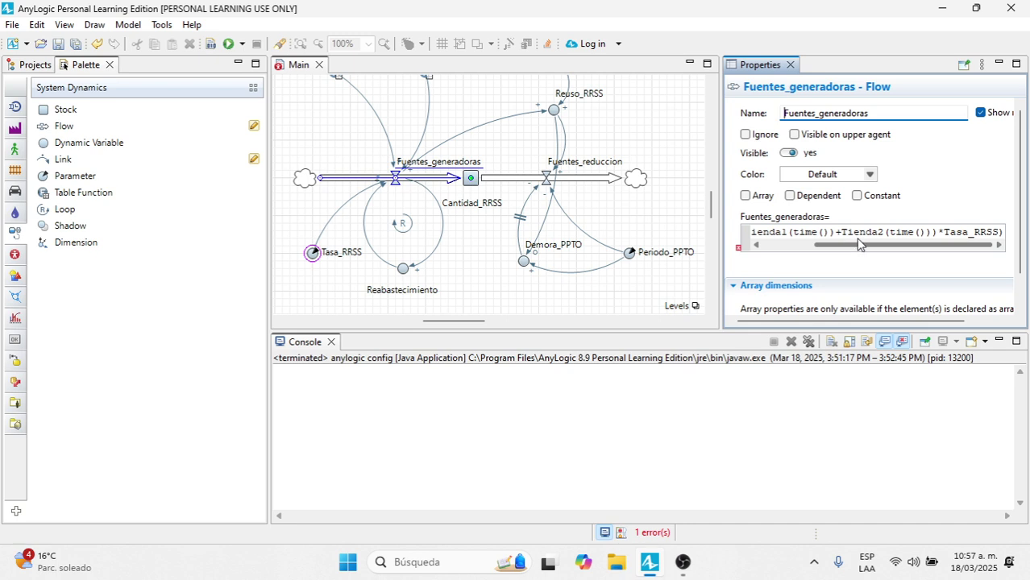
click(937, 233)
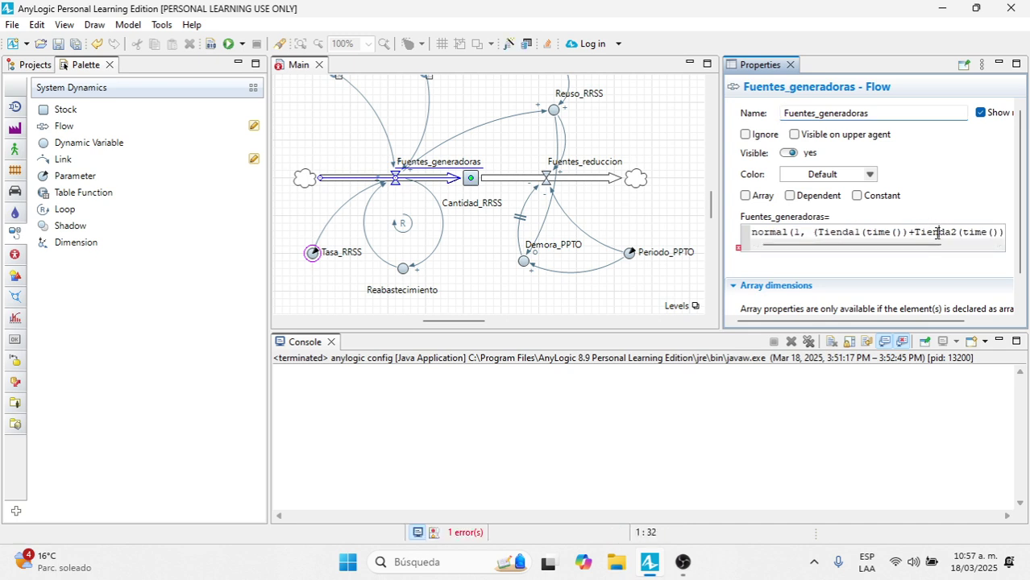
drag(925, 246, 999, 242)
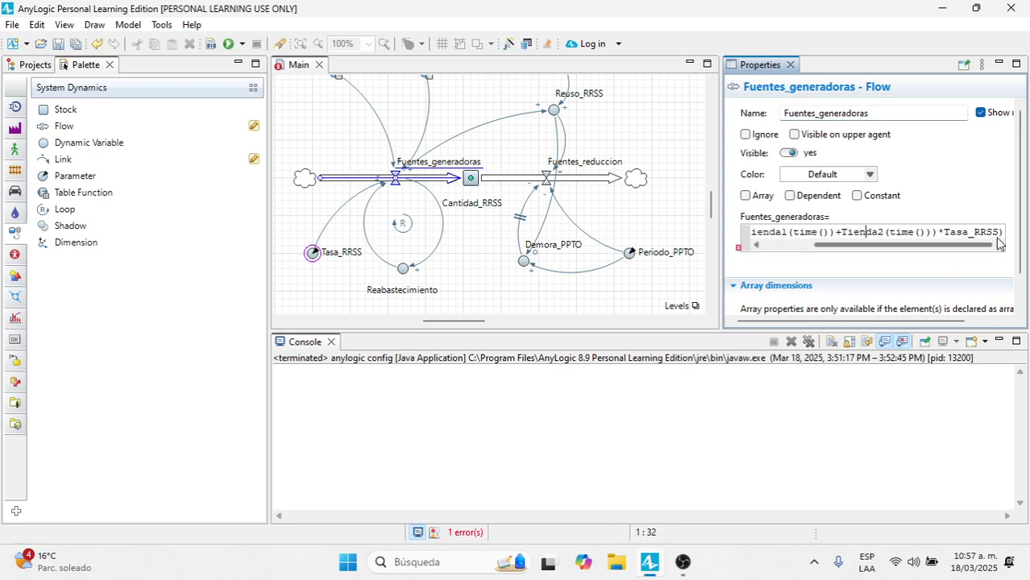
click(936, 233)
text(+Reabasteci)
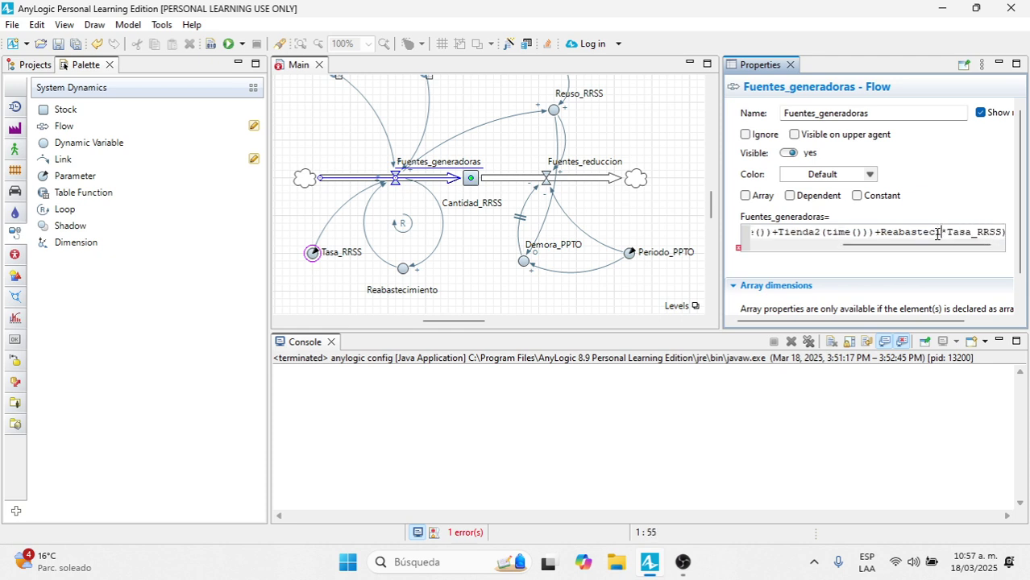
text(miento)
click(828, 266)
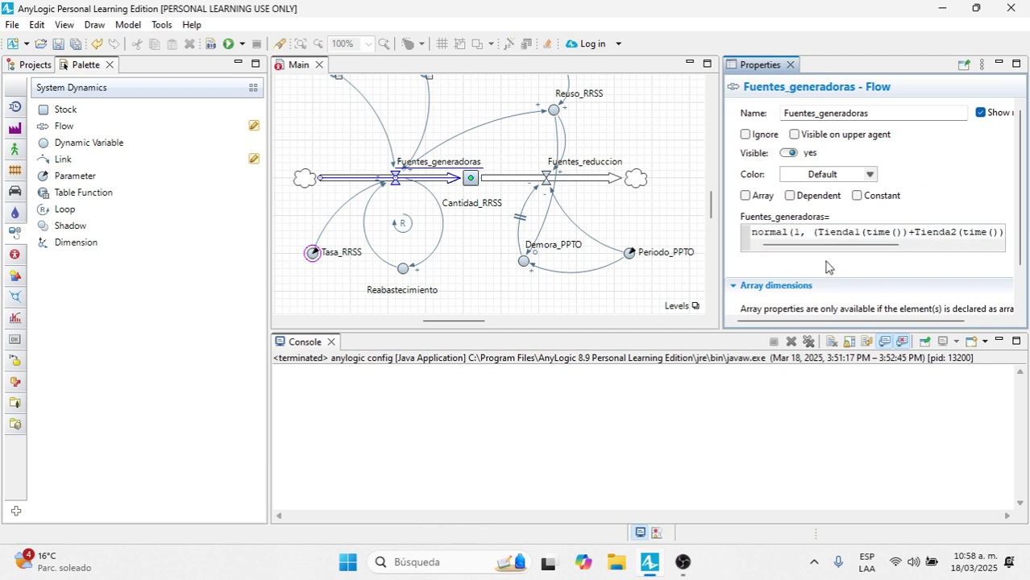
Run the RRSS simulation and raise its execution speed to x5
click(227, 43)
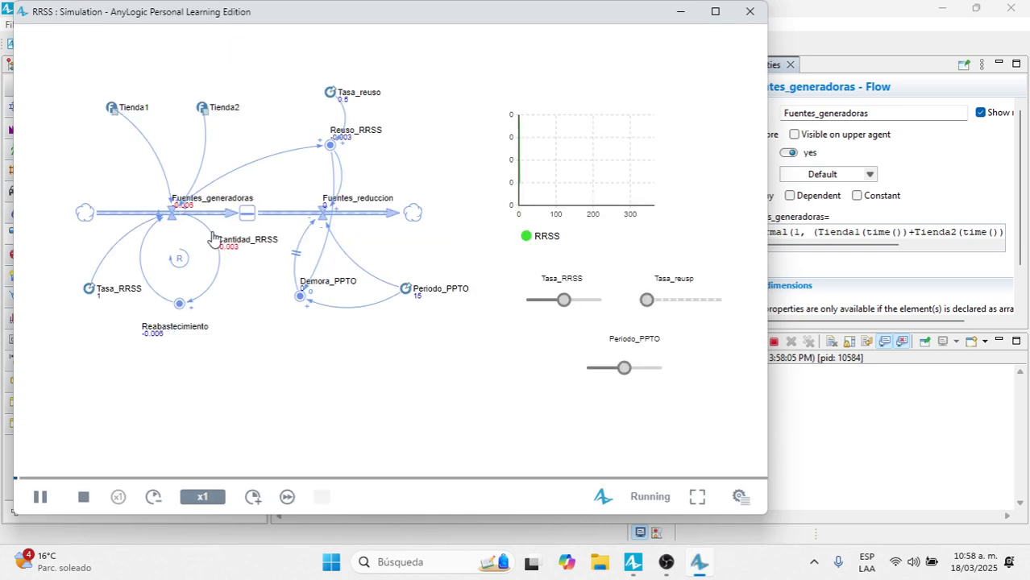
click(252, 498)
click(252, 497)
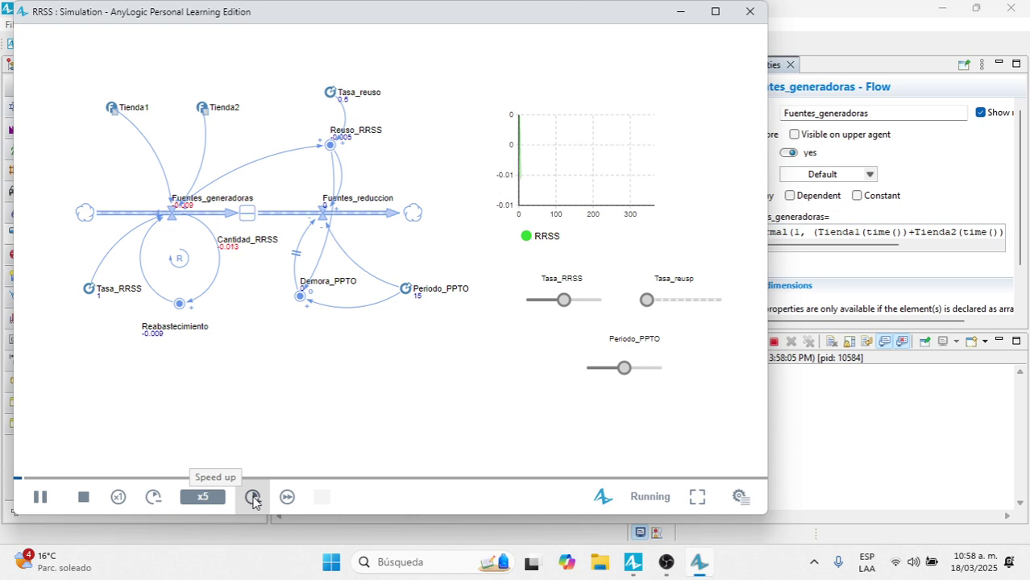
Raise the execution speed of the running RRSS simulation to x1000 and let the run finish
click(252, 497)
click(252, 497)
click(252, 497)
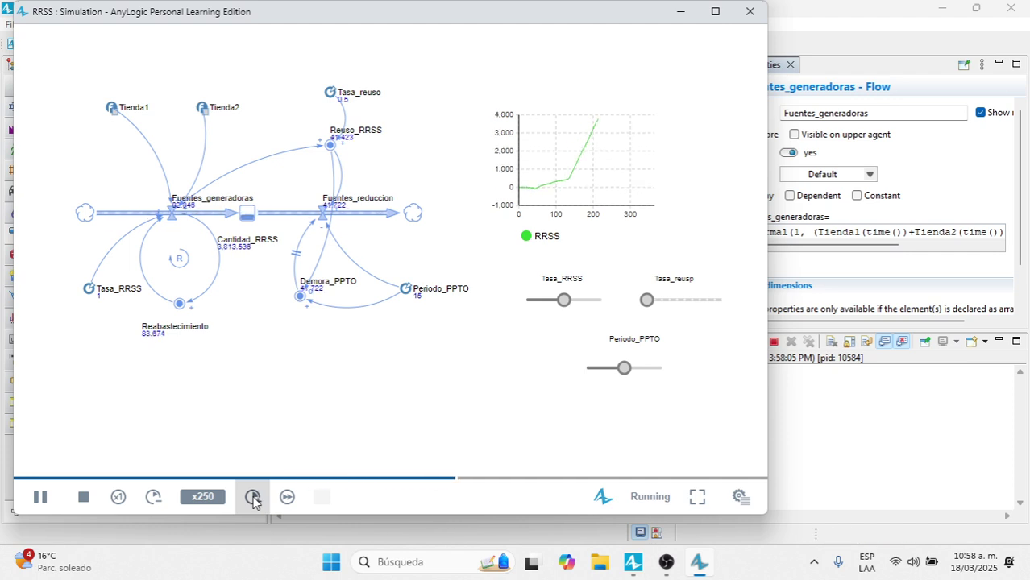
click(252, 497)
click(253, 498)
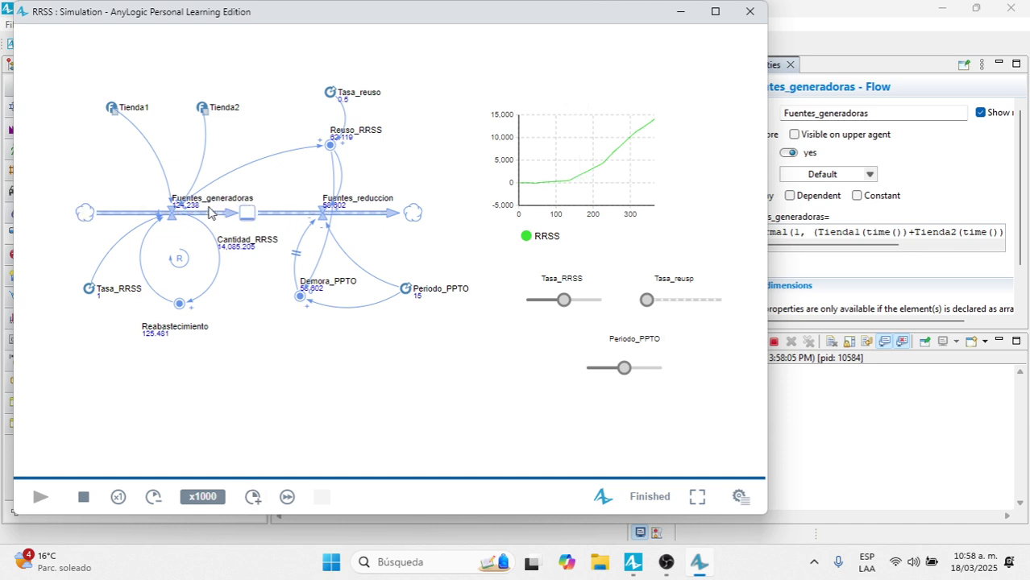
Inspect the final values of Cantidad_RRSS, Fuentes_generadoras and Reabastecimiento, and close the simulation window
click(246, 253)
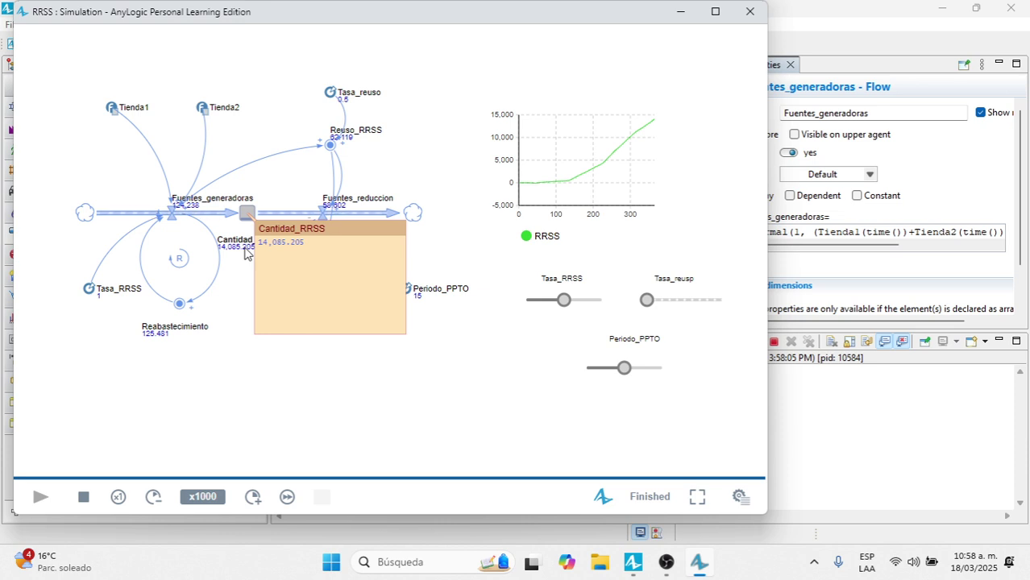
click(398, 230)
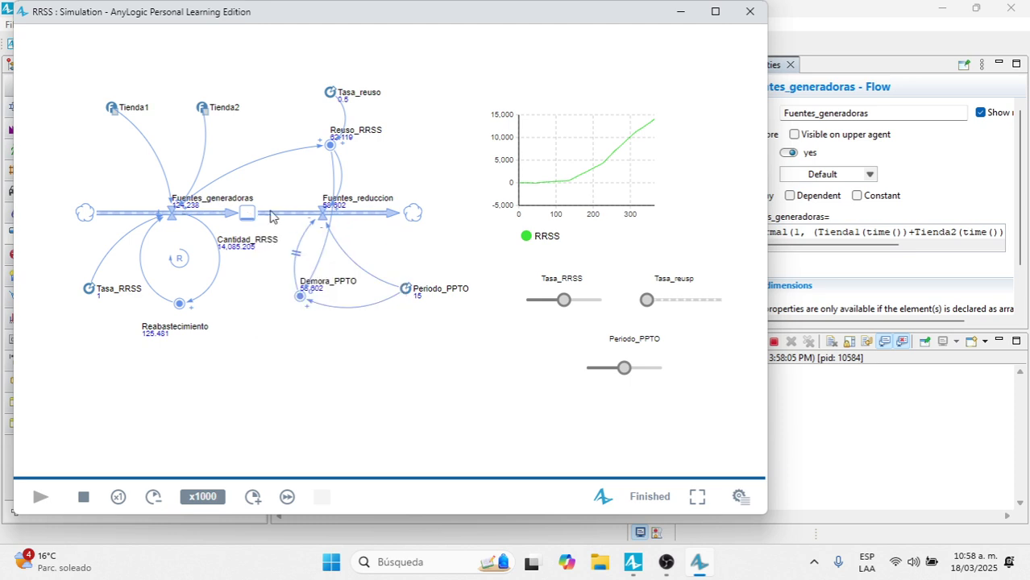
click(191, 211)
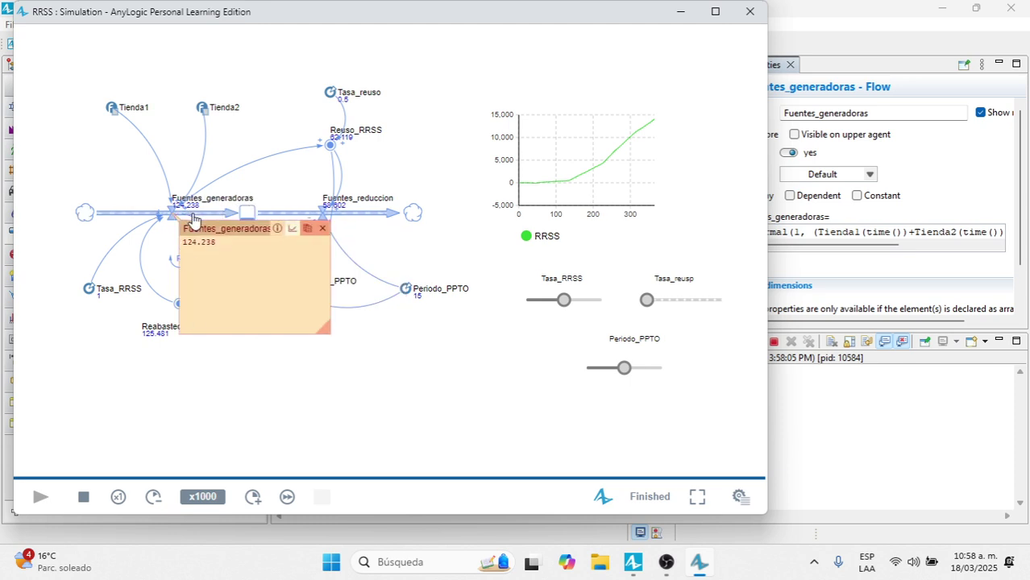
click(151, 336)
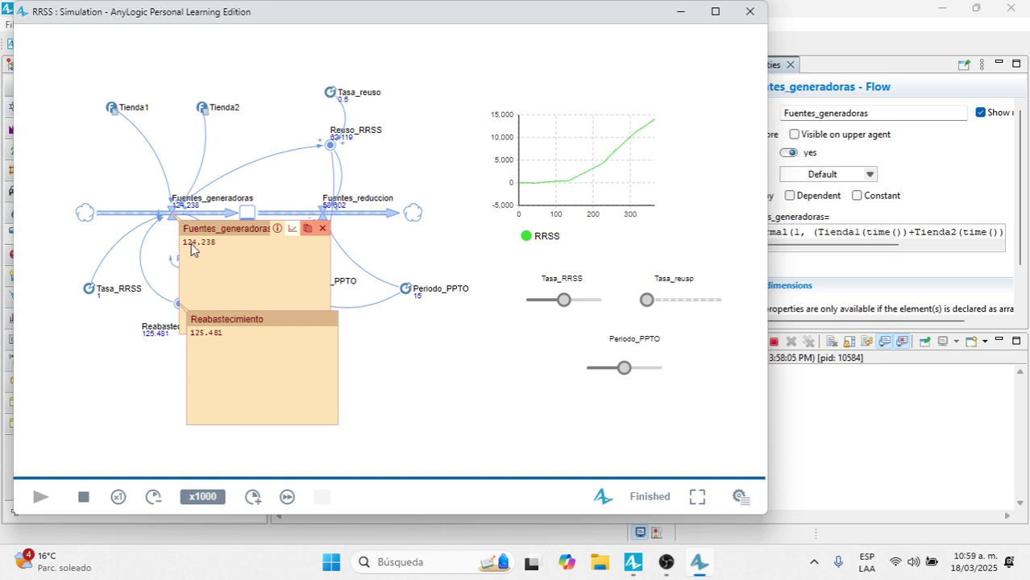
mouse_move(202, 345)
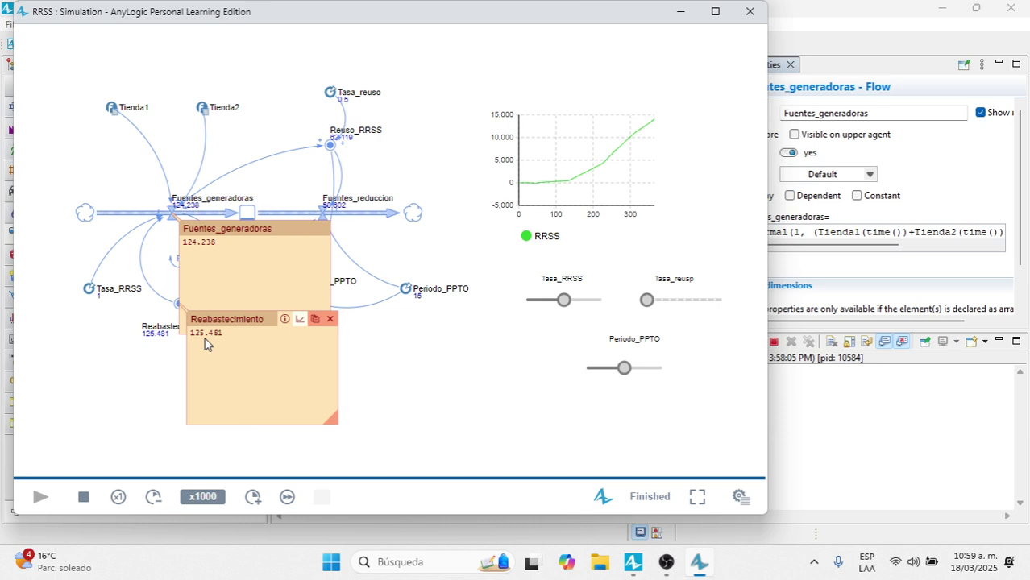
click(322, 229)
click(332, 320)
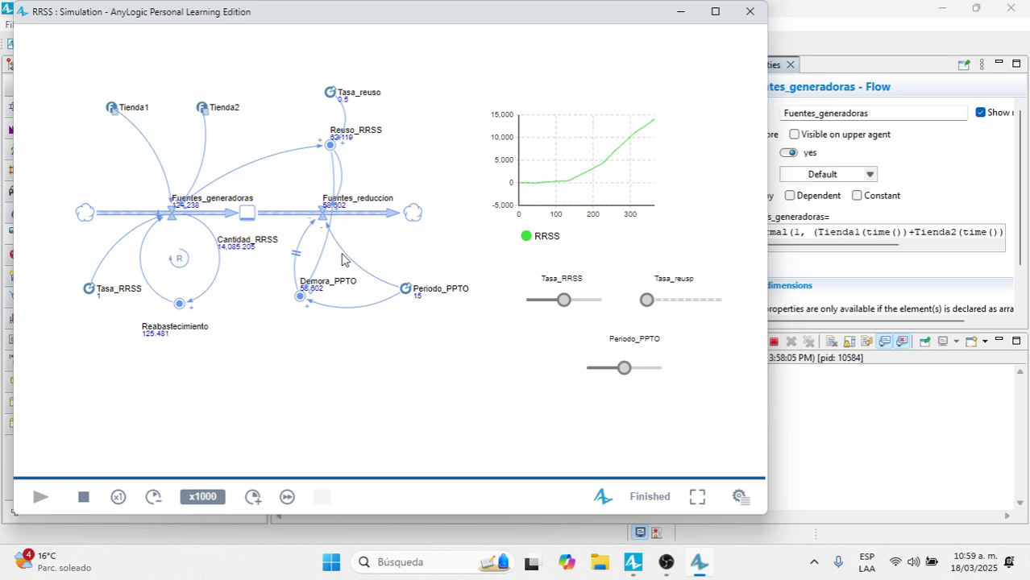
click(750, 11)
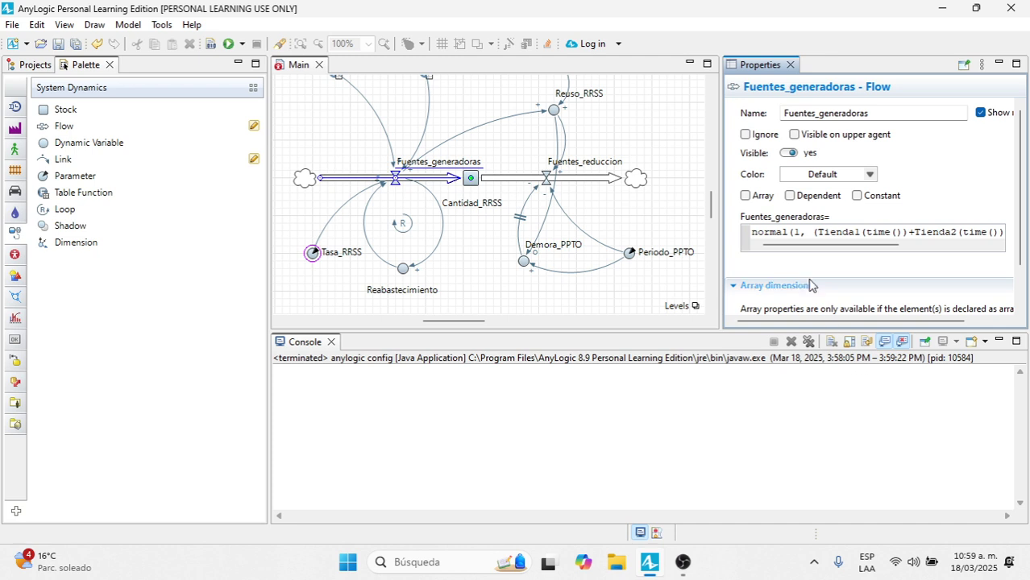
Replace Reabastecimiento with smooth(Reabastecimiento,60) in the equation of the Fuentes_generadoras flow
drag(809, 245, 917, 240)
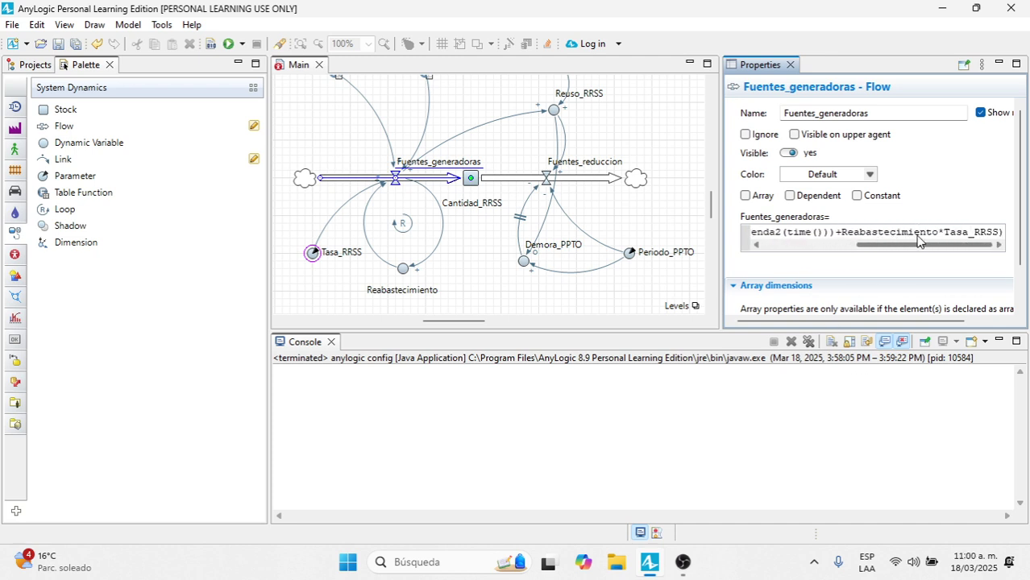
click(841, 234)
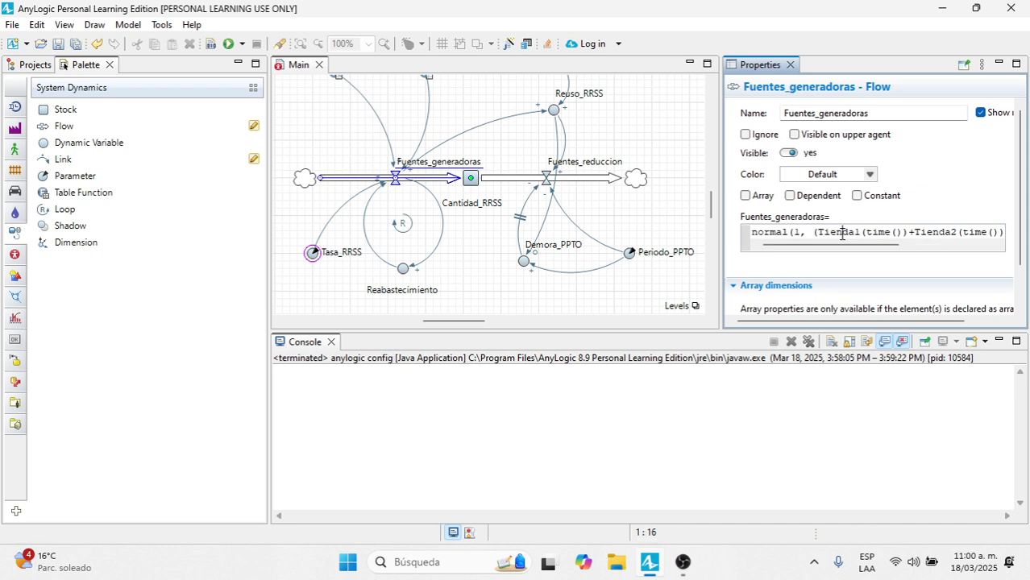
drag(874, 245, 940, 237)
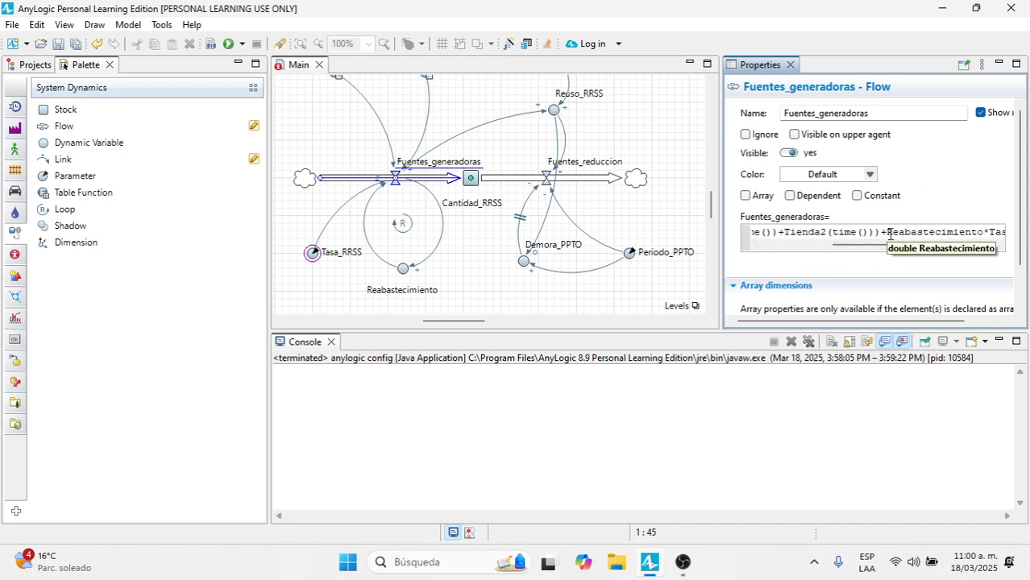
click(887, 233)
text(smooth)
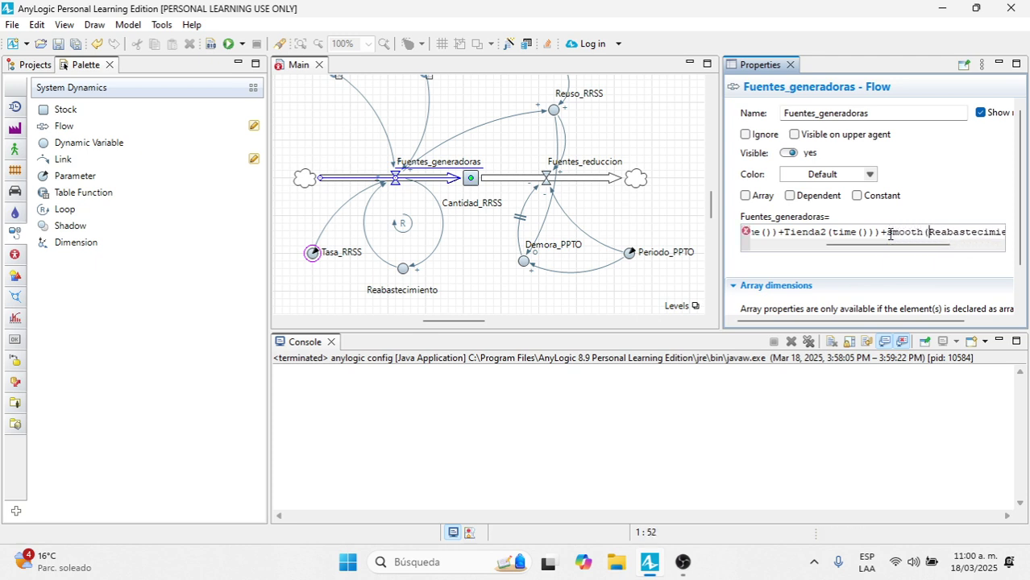
text(()
drag(901, 246, 940, 246)
click(938, 233)
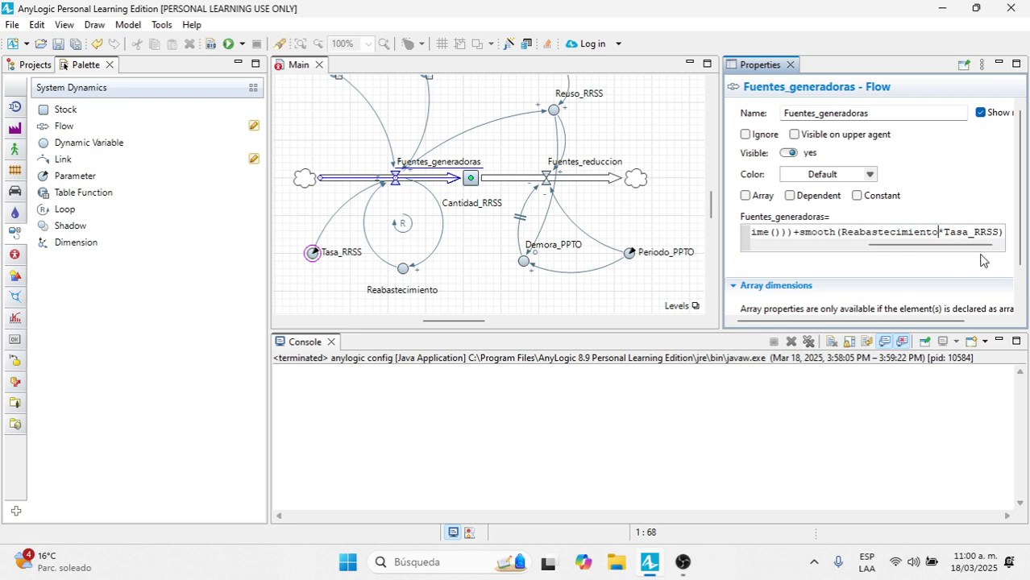
text(,60))
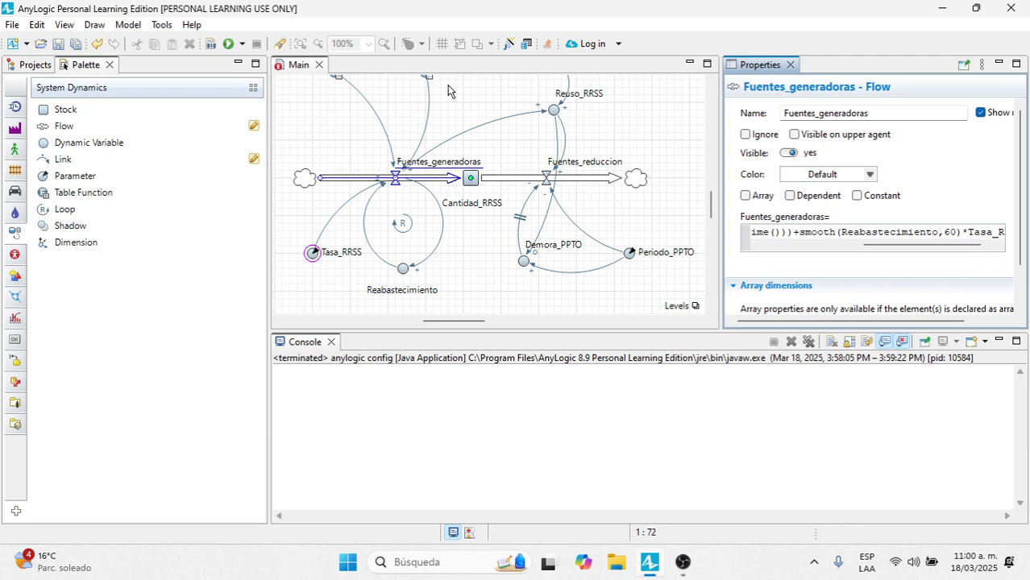
Run the RRSS simulation with the smoothed flow equation and raise its execution speed to Virtual
click(229, 43)
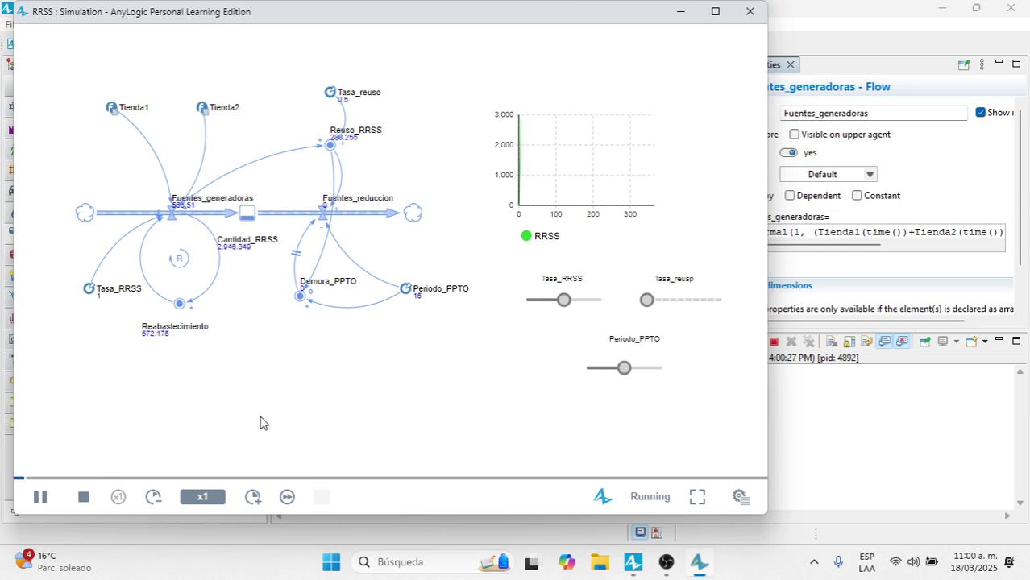
click(253, 497)
click(253, 497)
click(253, 497)
click(253, 498)
click(253, 497)
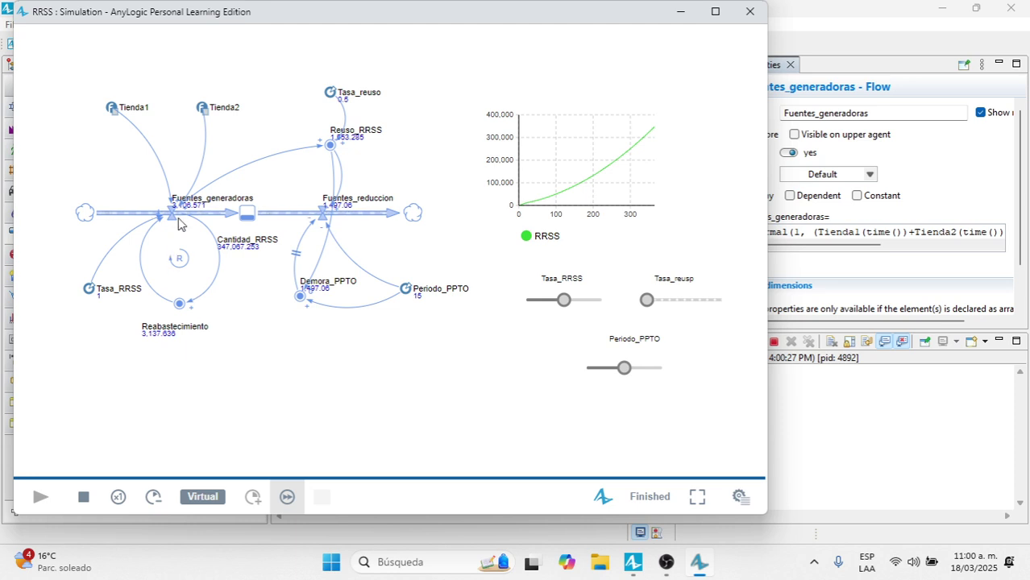
Inspect the values of Cantidad_RRSS, Fuentes_generadoras and Reabastecimiento at the end of the smoothed run
click(246, 249)
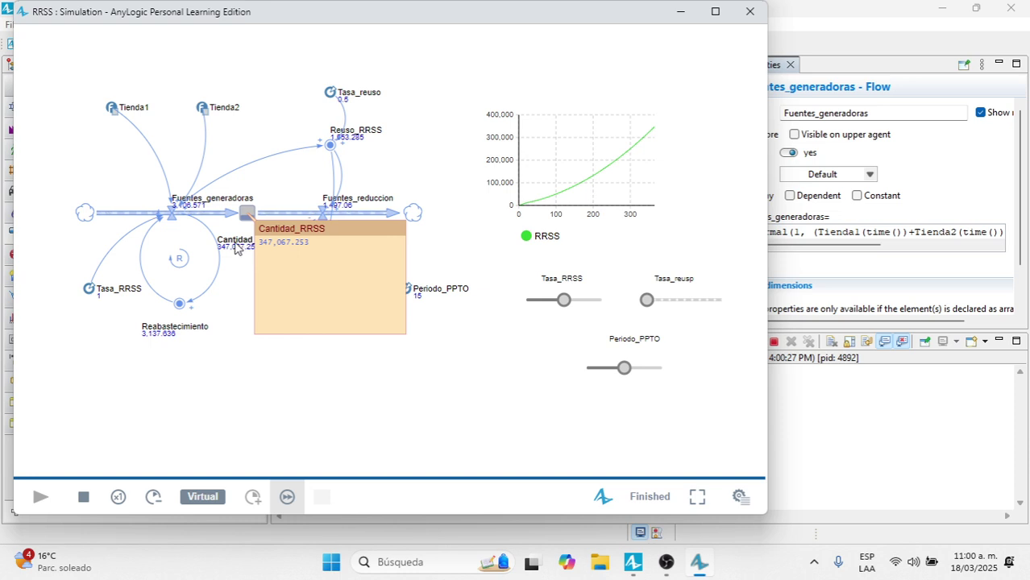
click(195, 211)
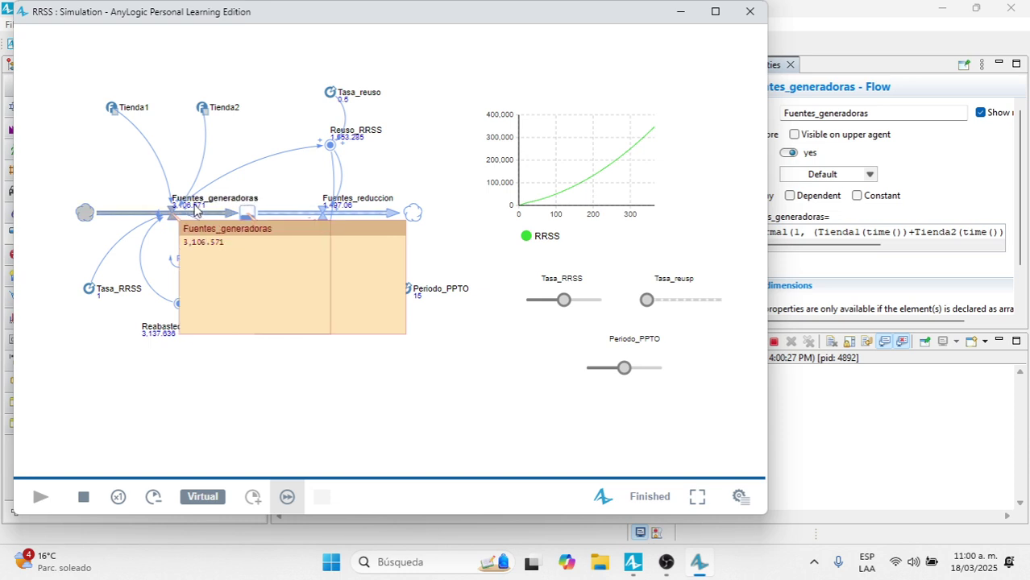
click(155, 337)
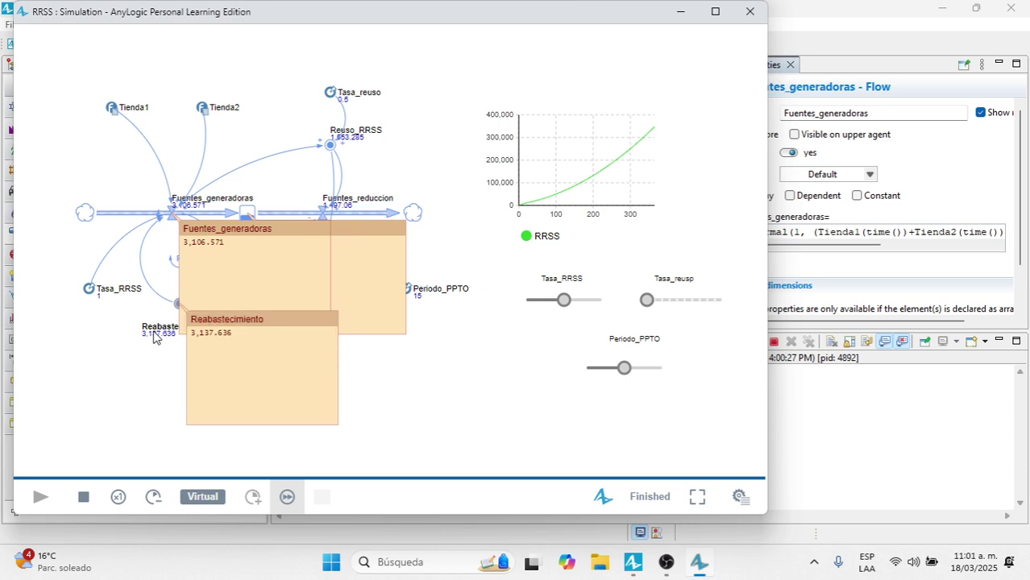